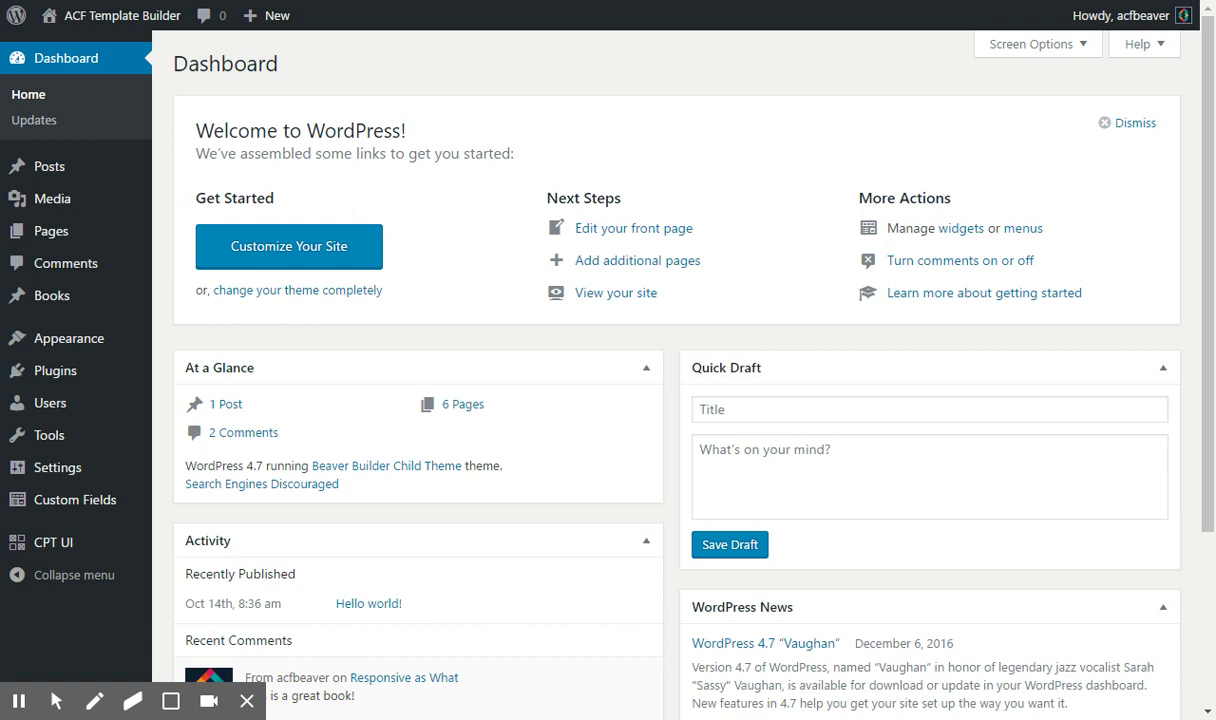
- Open the Books post type in CPT UI's Edit Post Types and scroll to its Supports checkboxes
mouse_move(82, 548)
mouse_move(24, 541)
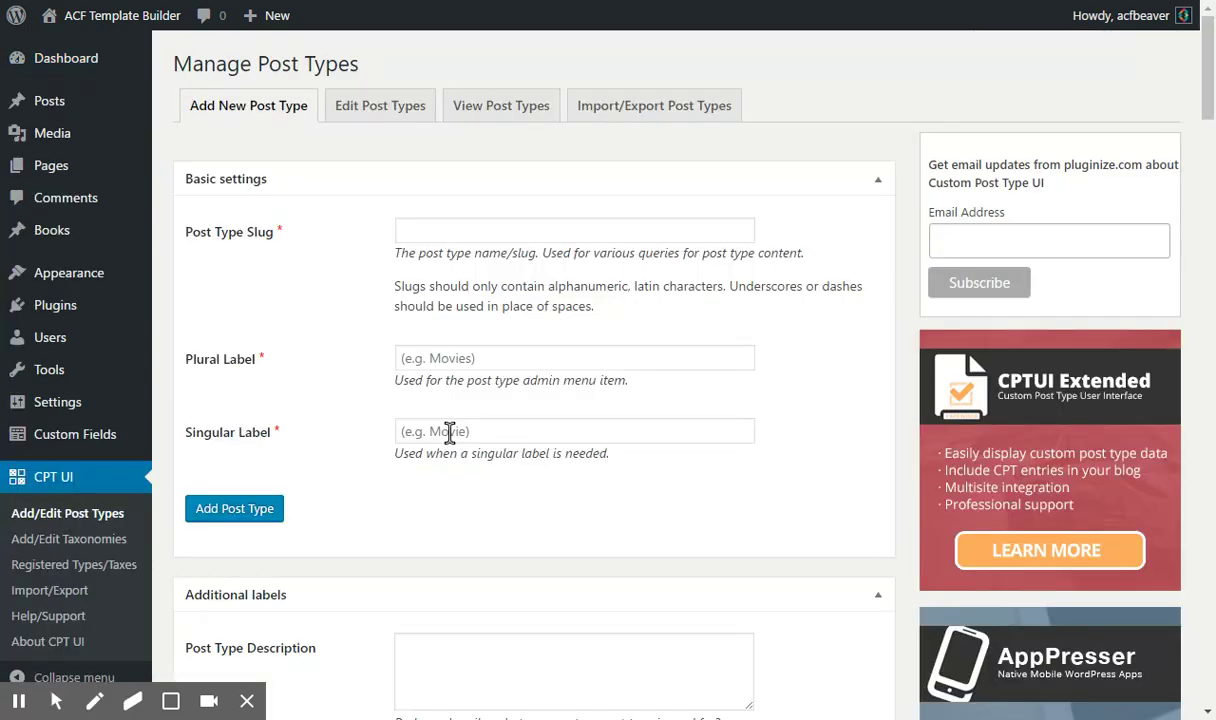
left_click(375, 110)
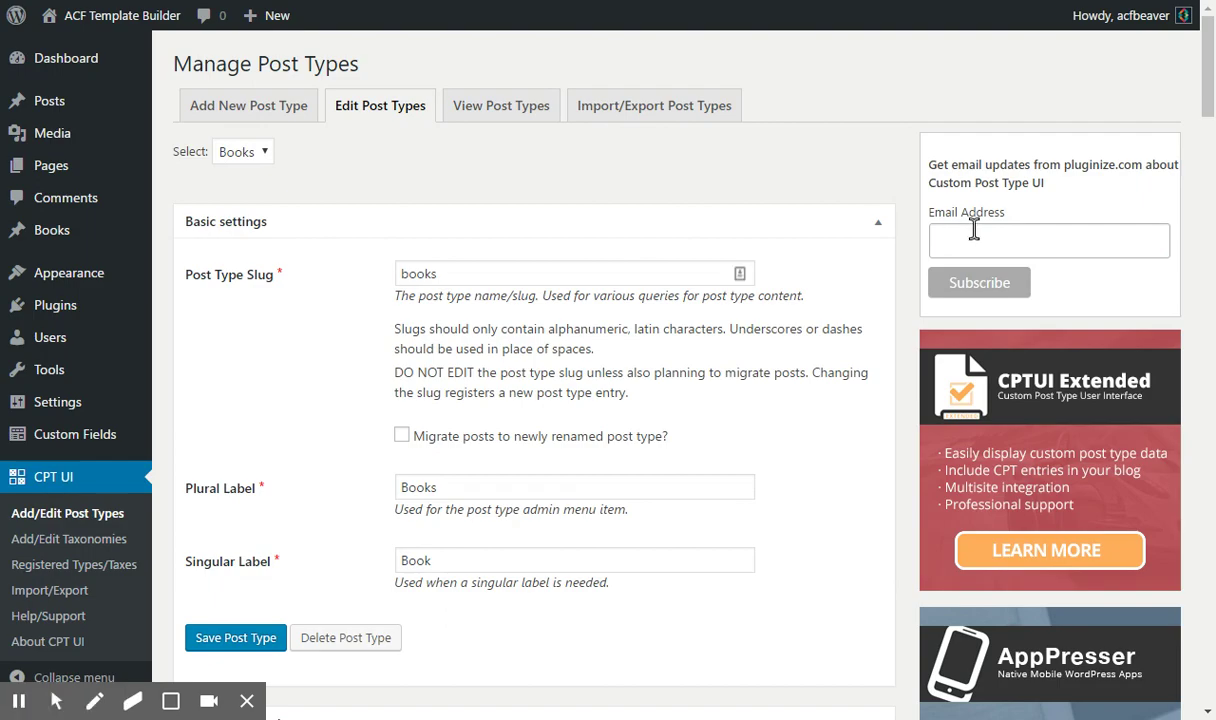
left_click_drag(1208, 62, 1210, 610)
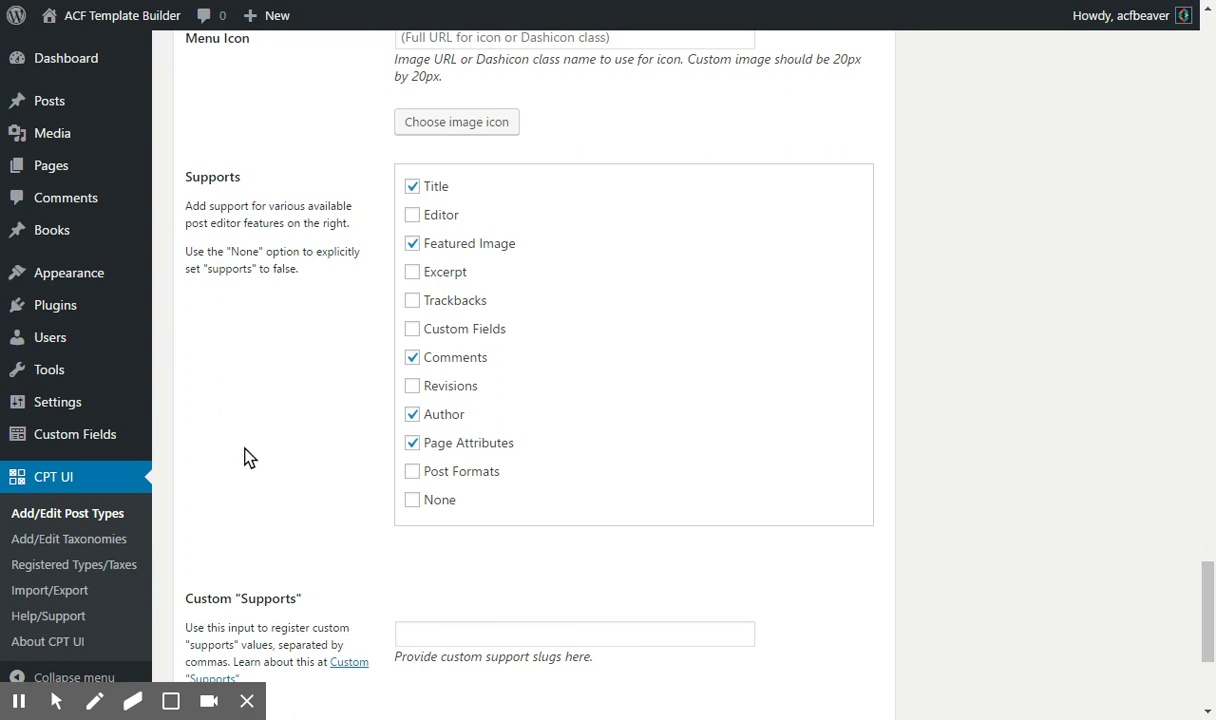
mouse_move(81, 438)
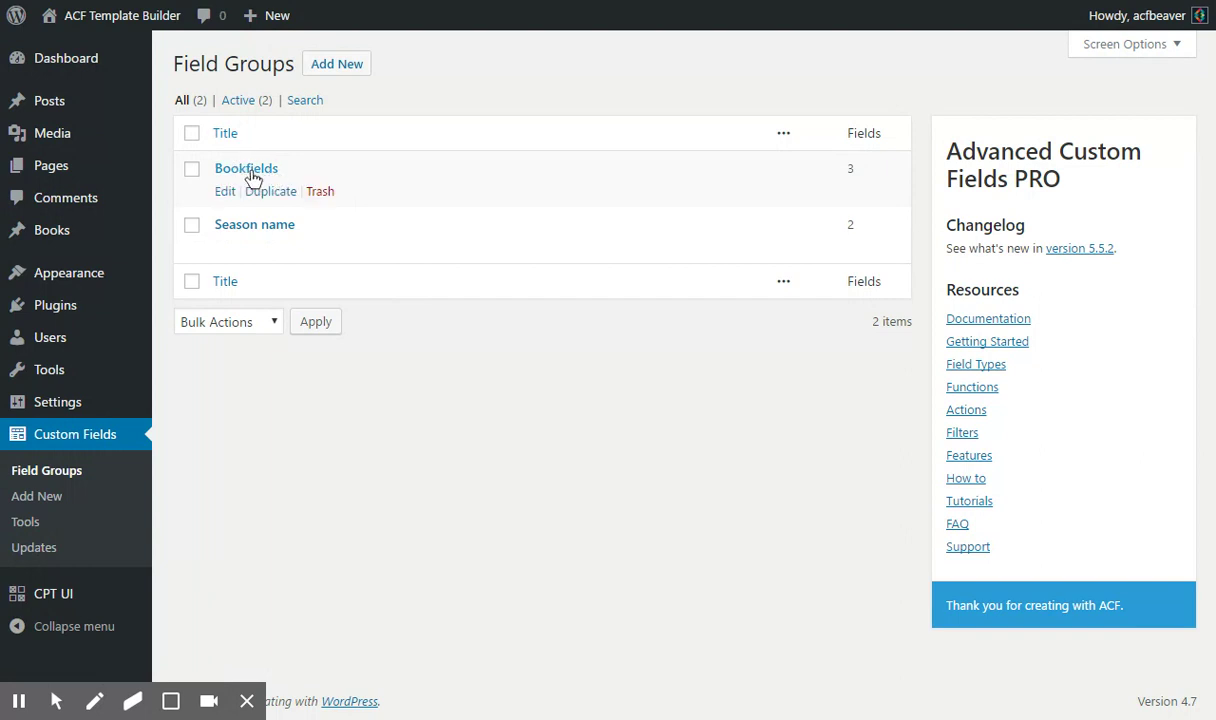
- Inspect the Bookfields group's Cover, Gallery and Description fields and Book location rule, then list all books
left_click(225, 195)
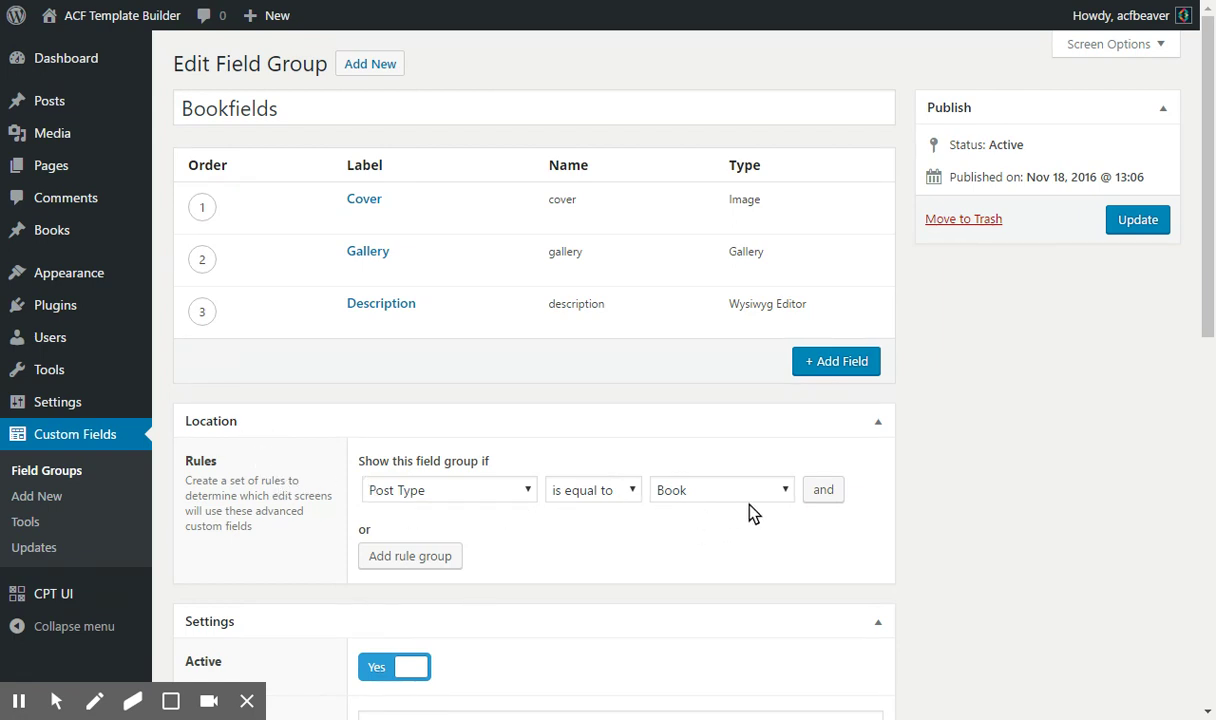
mouse_move(88, 234)
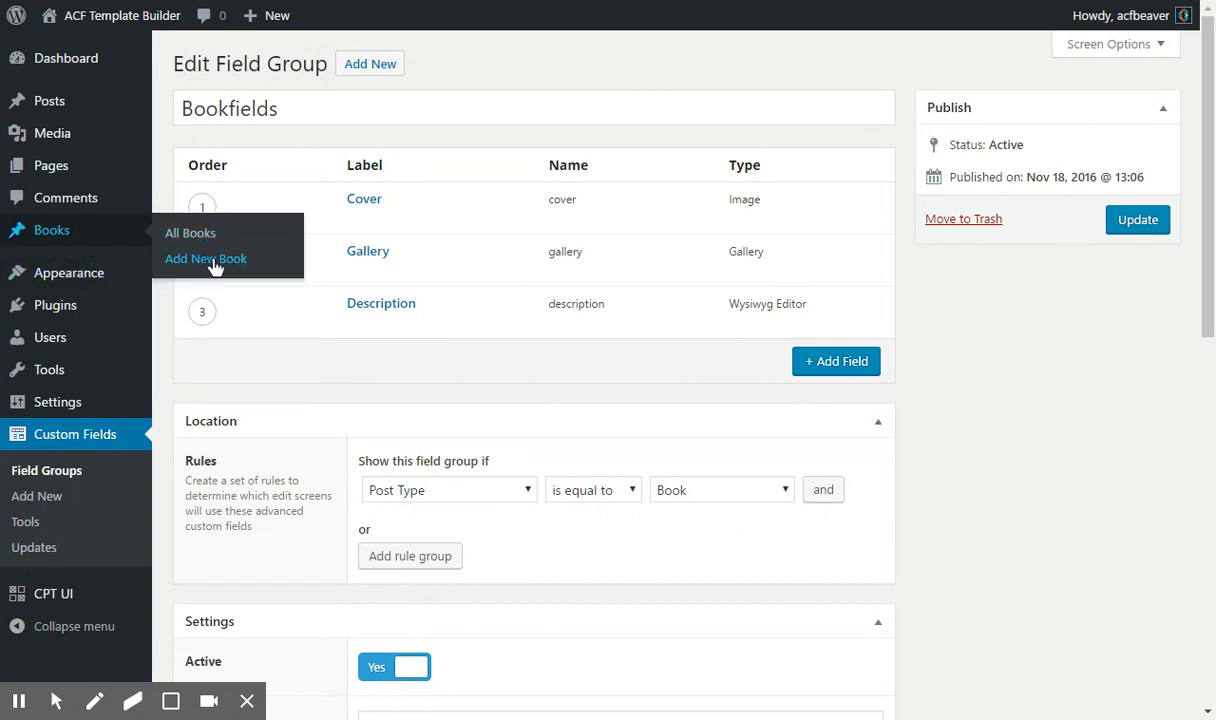
mouse_move(479, 280)
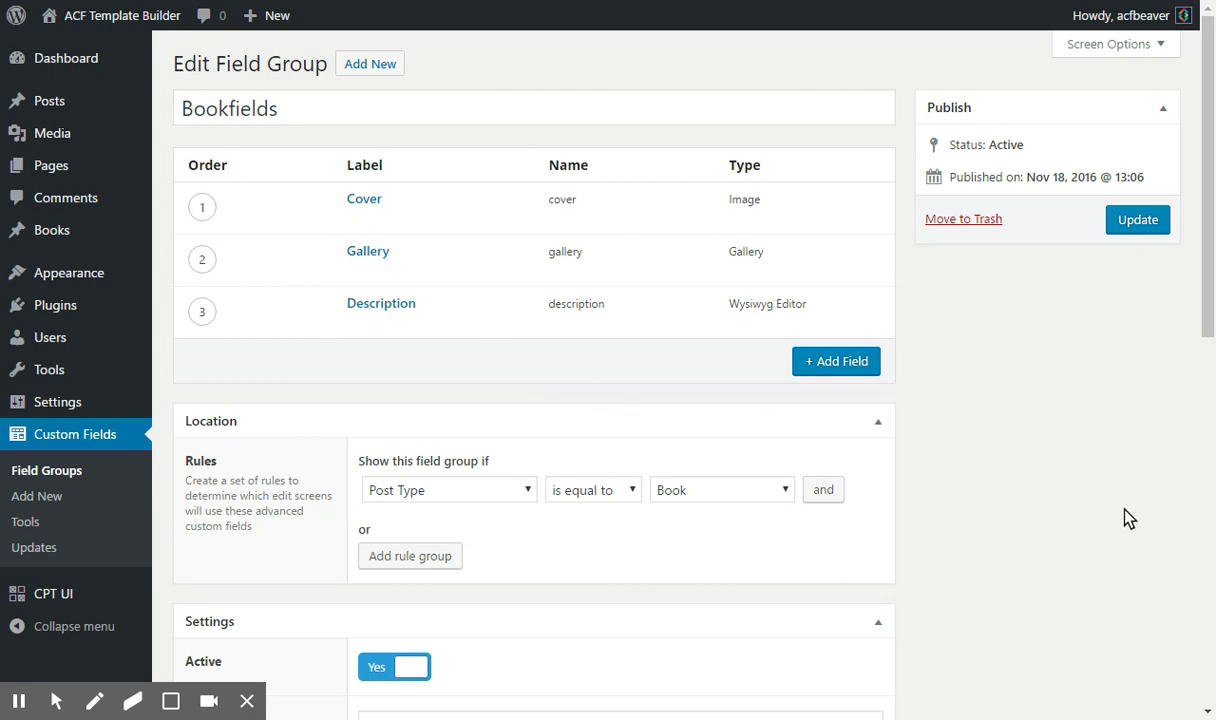
scroll(1067, 467, "down", 2)
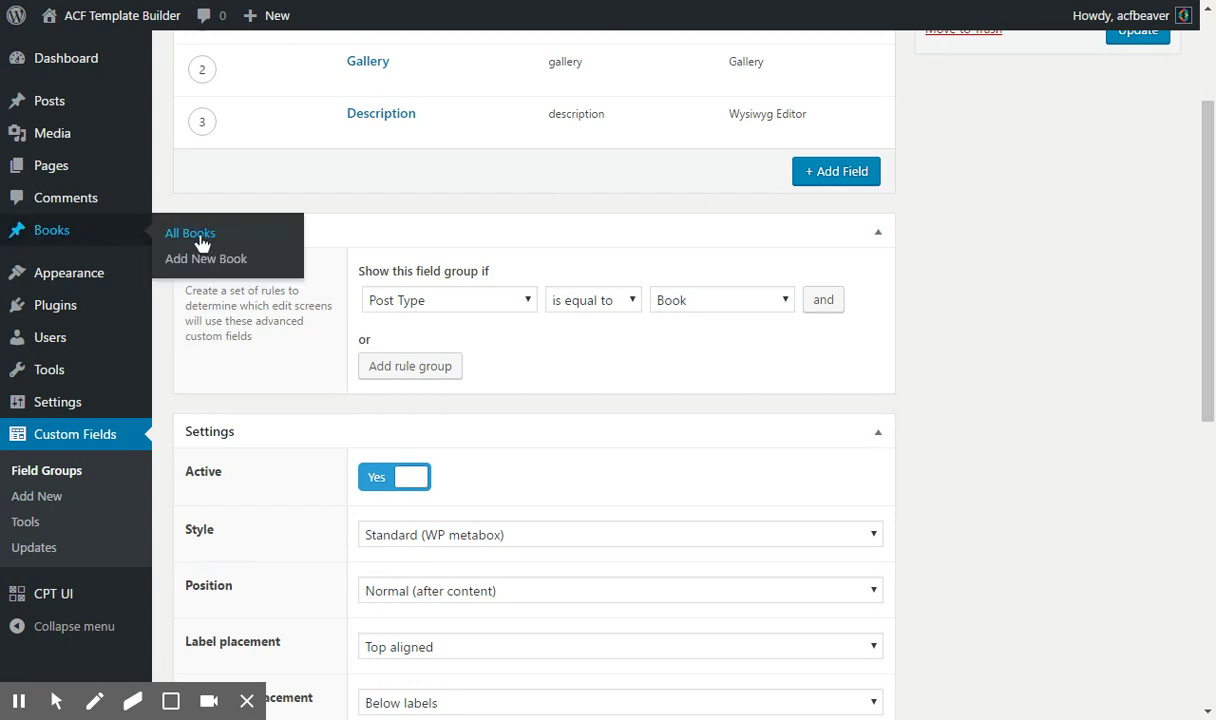
left_click(234, 232)
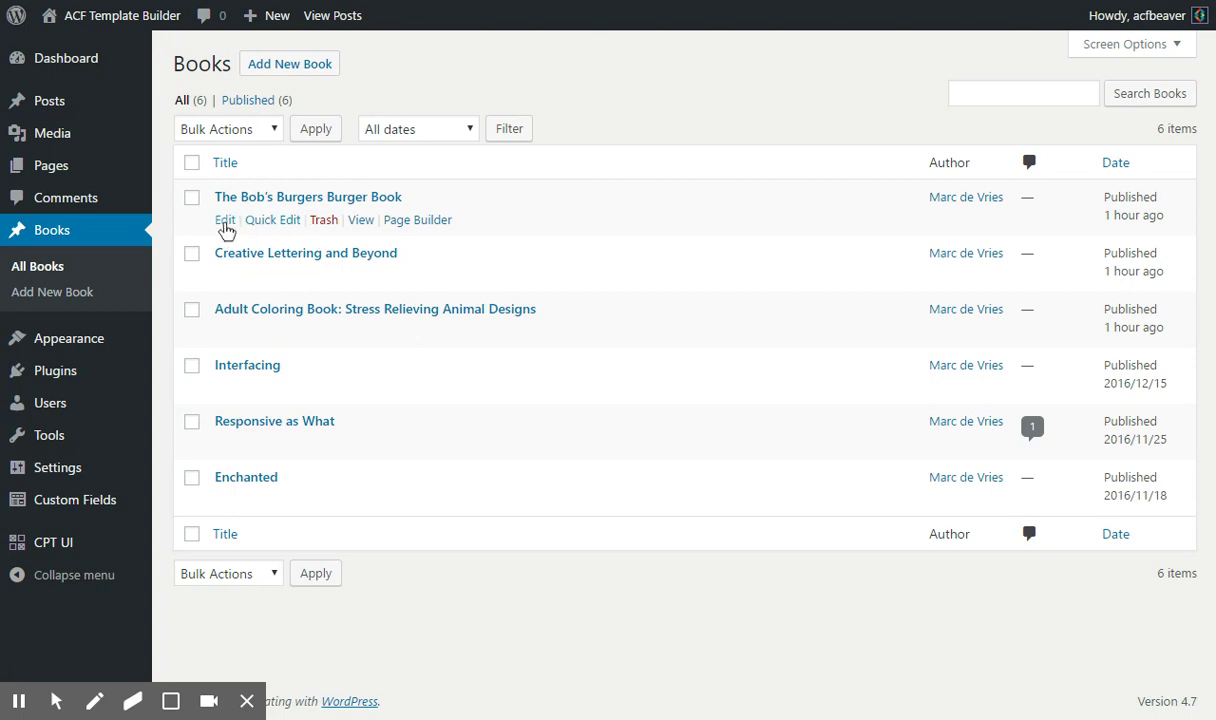
- Open The Bob's Burgers Burger Book and review its Cover, Gallery, Description, Discussion and Author boxes
left_click(225, 220)
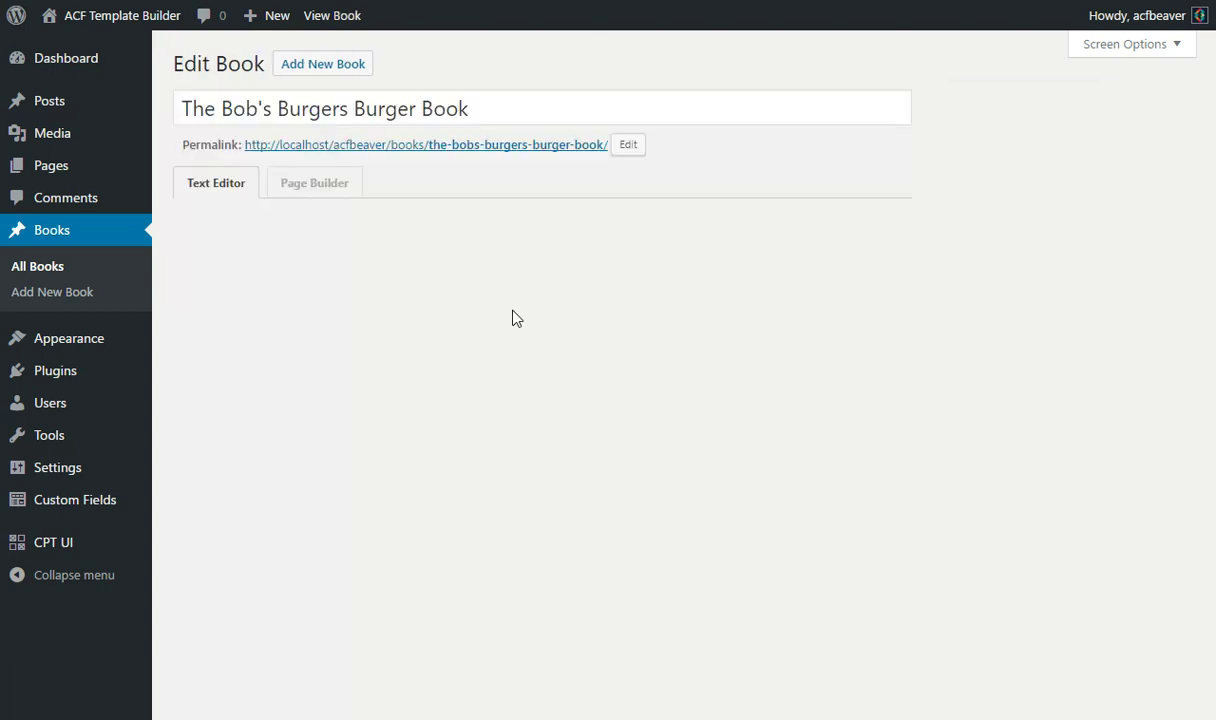
scroll(592, 323, "down", 2)
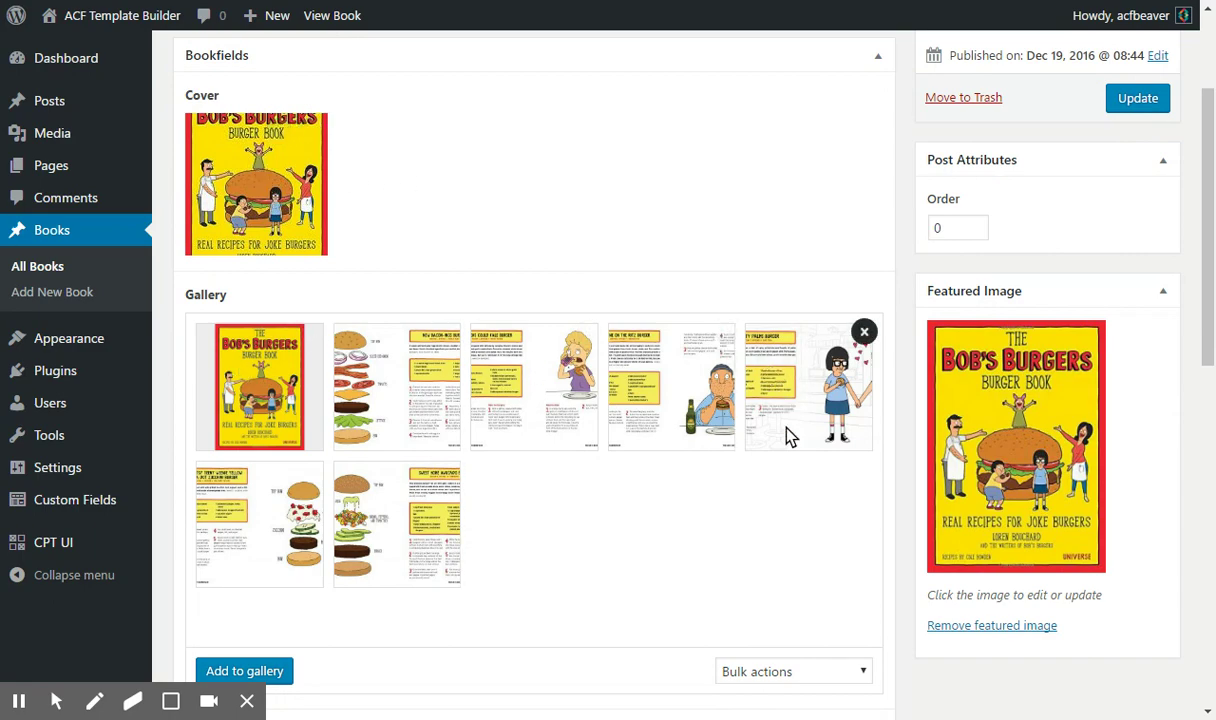
scroll(706, 505, "down", 2)
scroll(745, 515, "down", 5)
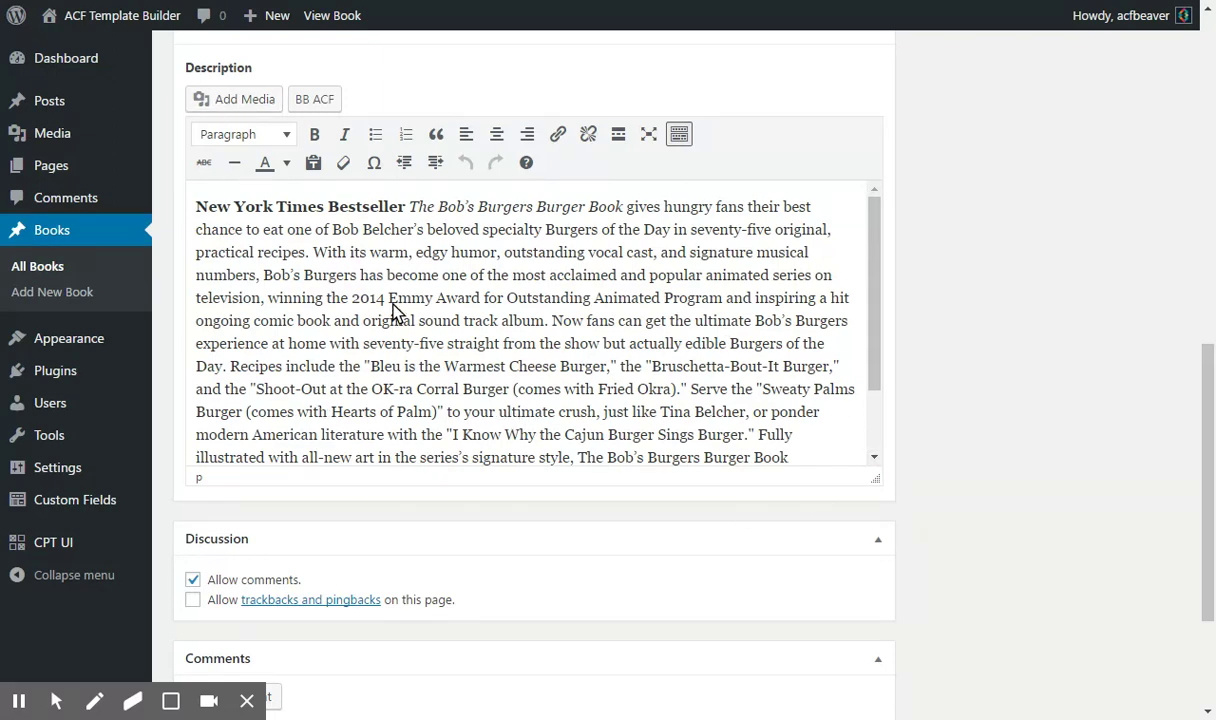
scroll(530, 422, "down", 1)
scroll(990, 422, "down", 2)
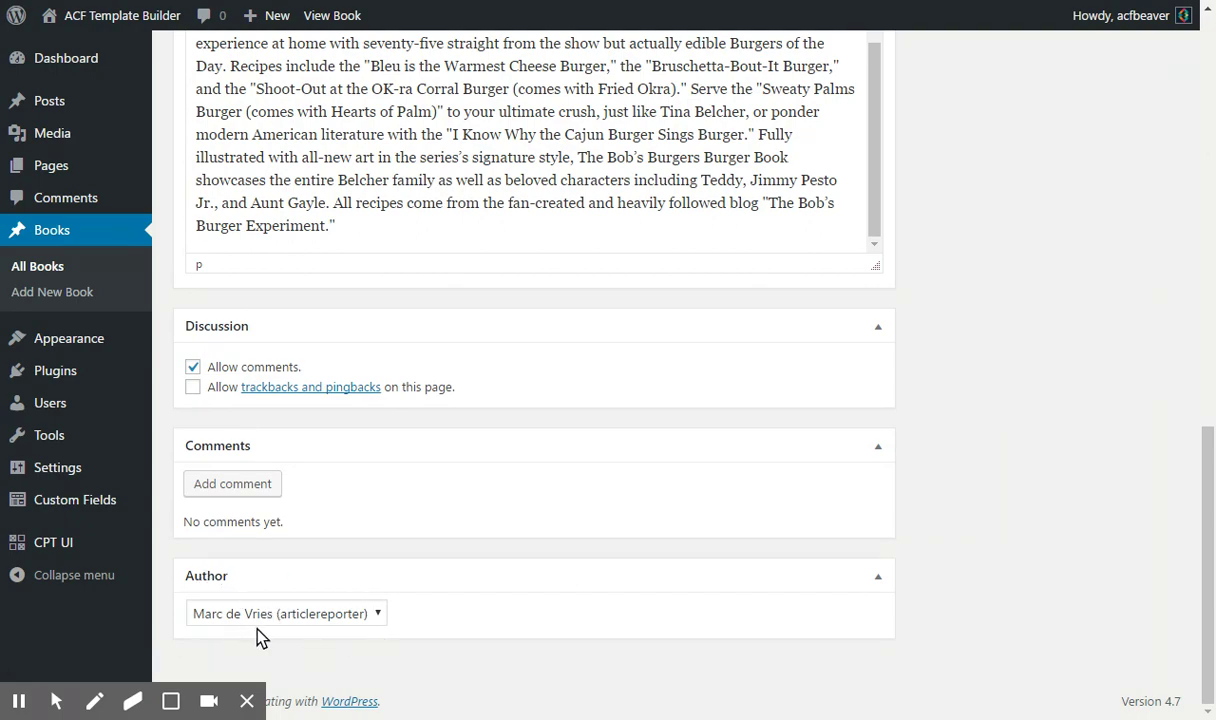
left_click_drag(1205, 557, 1209, 153)
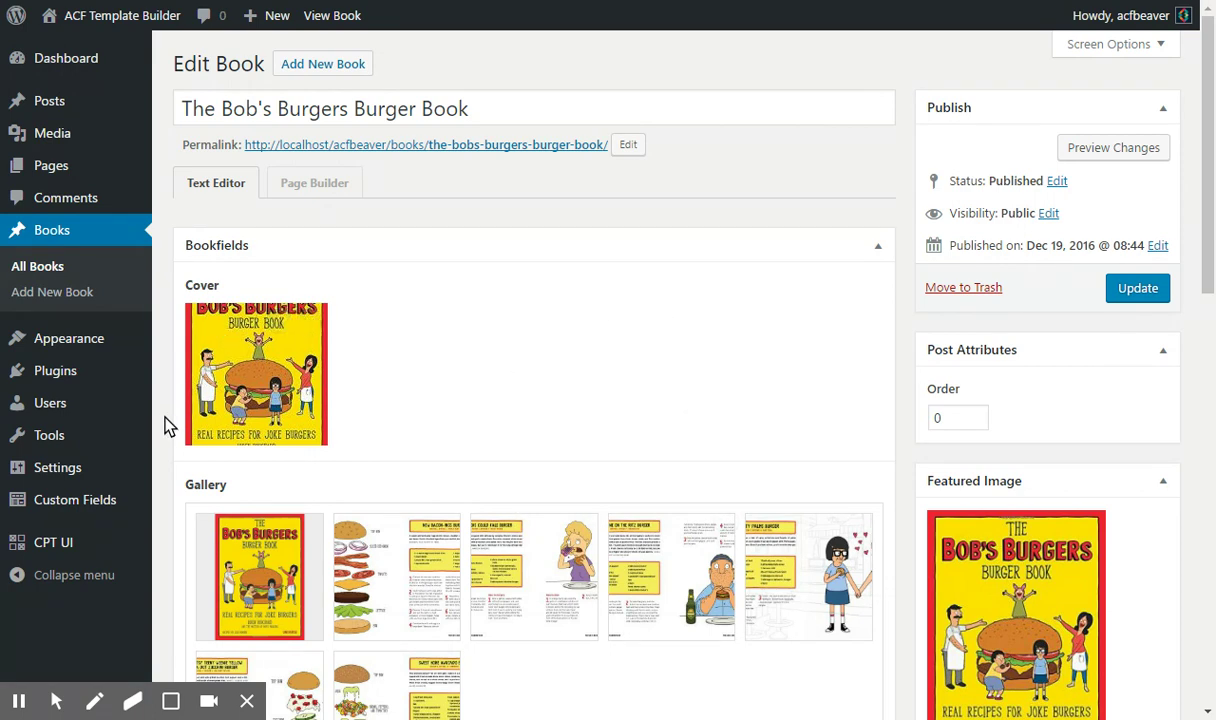
mouse_move(89, 482)
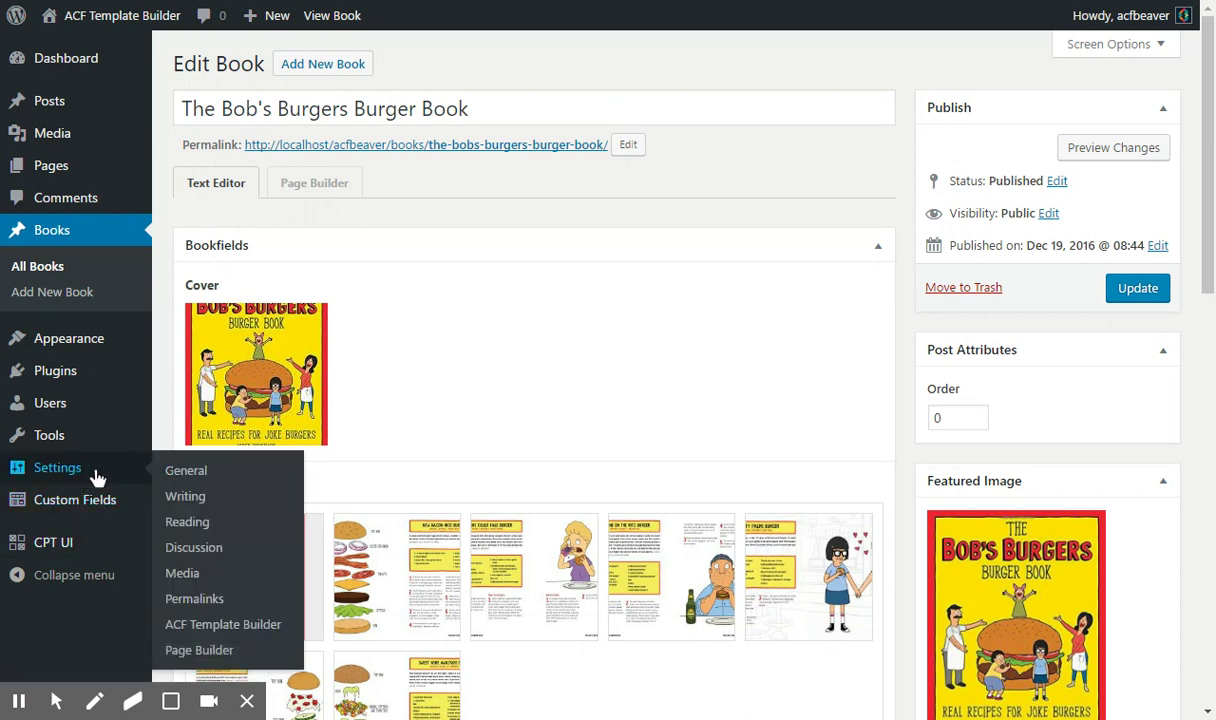
- Turn on Enable Templates Admin in the Page Builder Templates settings and save
left_click(220, 659)
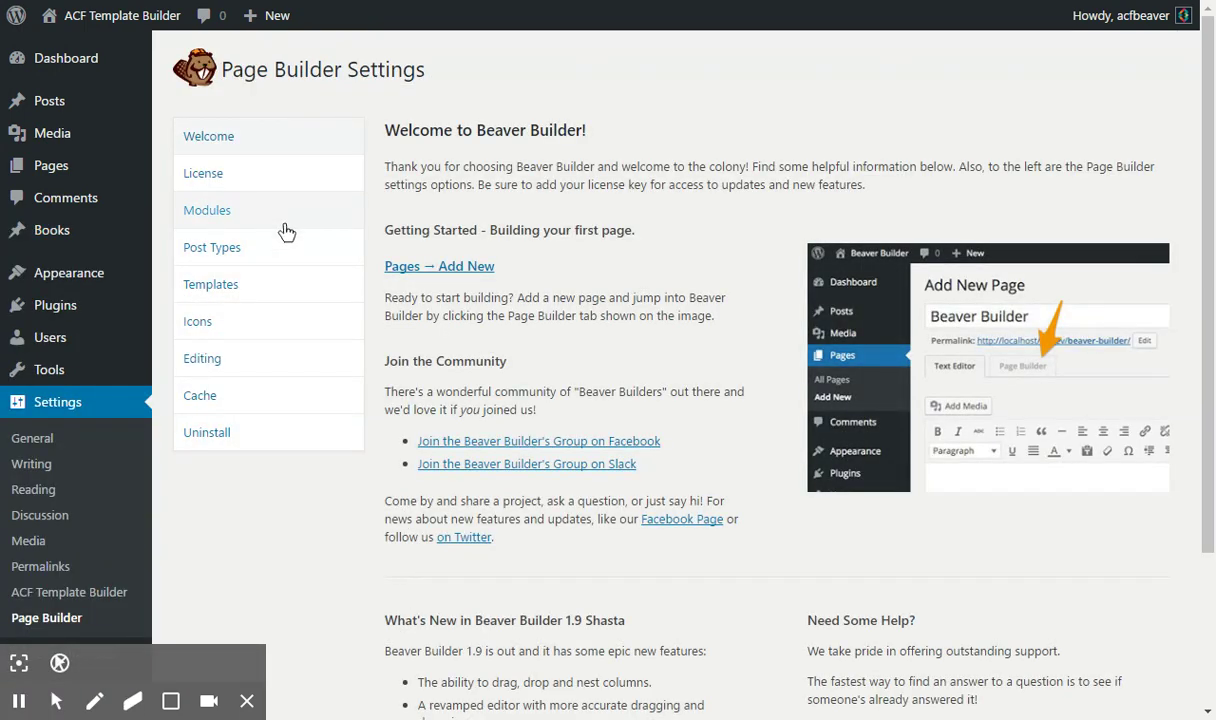
left_click(281, 292)
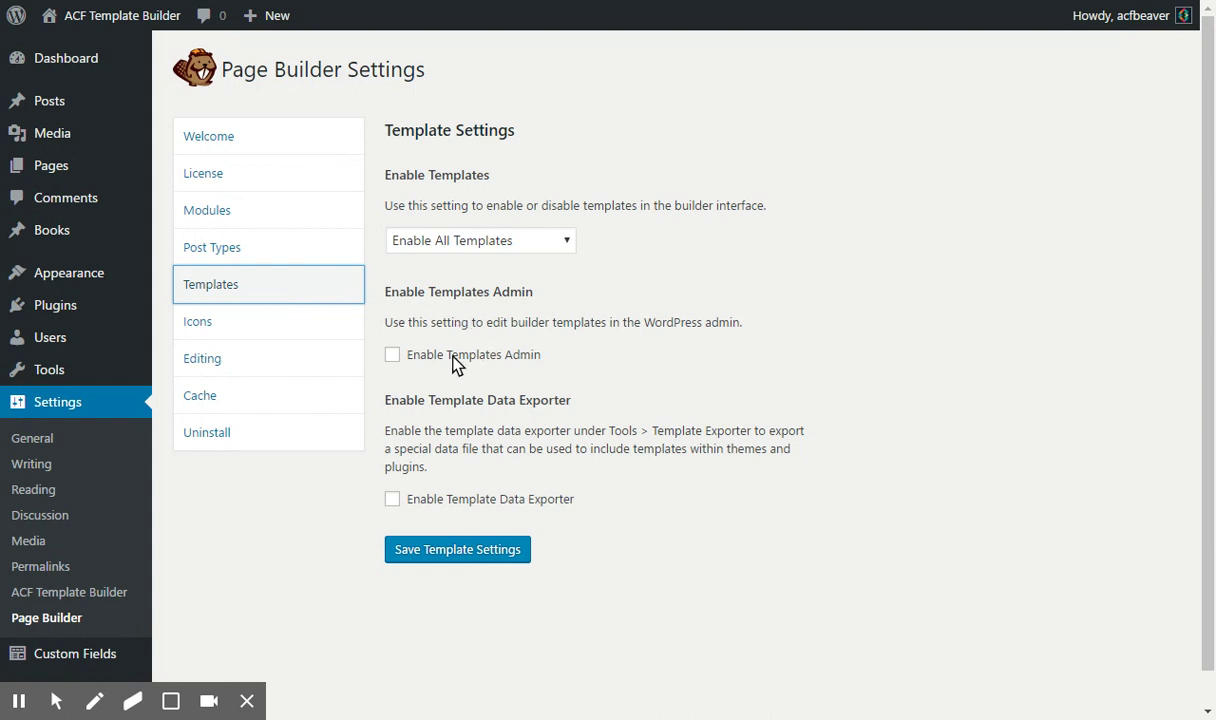
left_click(392, 355)
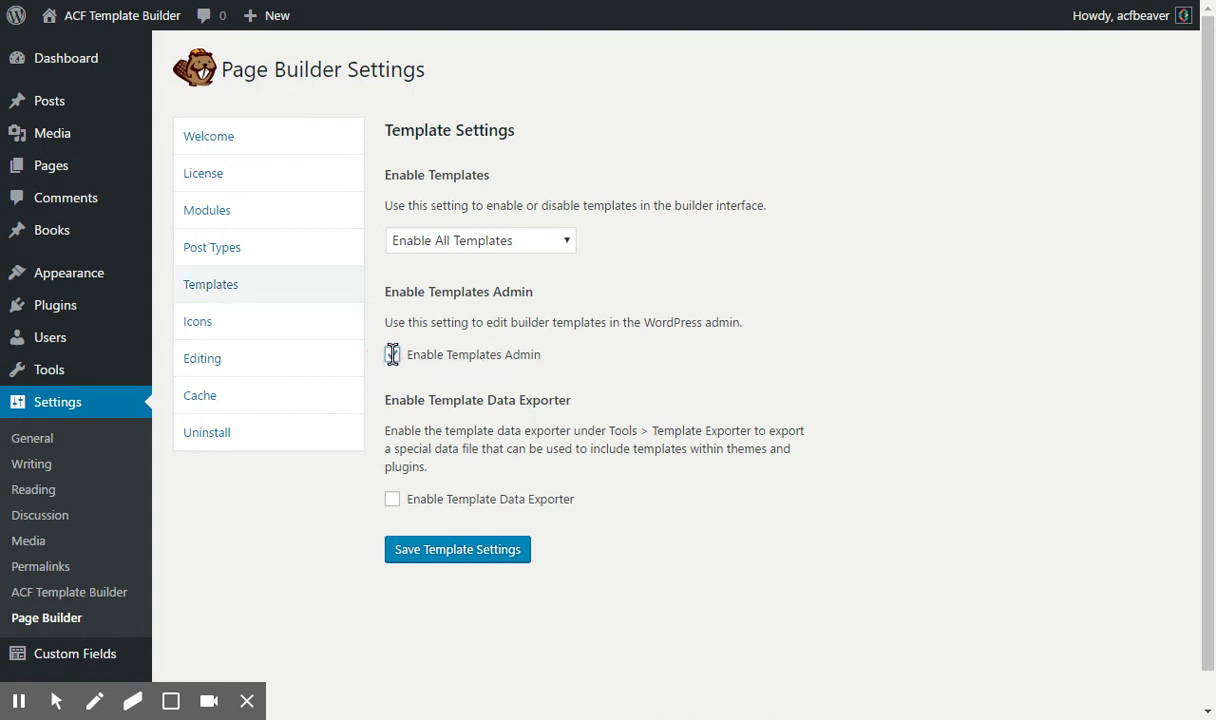
left_click(476, 552)
mouse_move(44, 242)
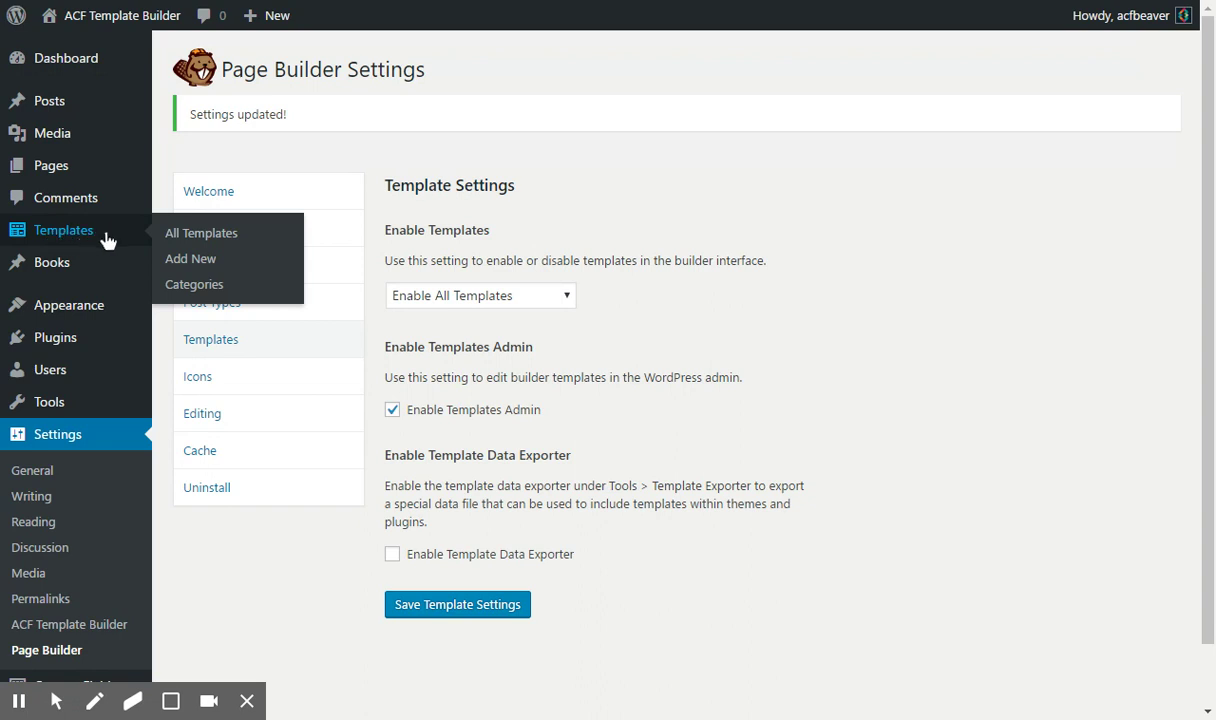
- Add a new builder template, title it 'First Book Template', and publish it
left_click(207, 262)
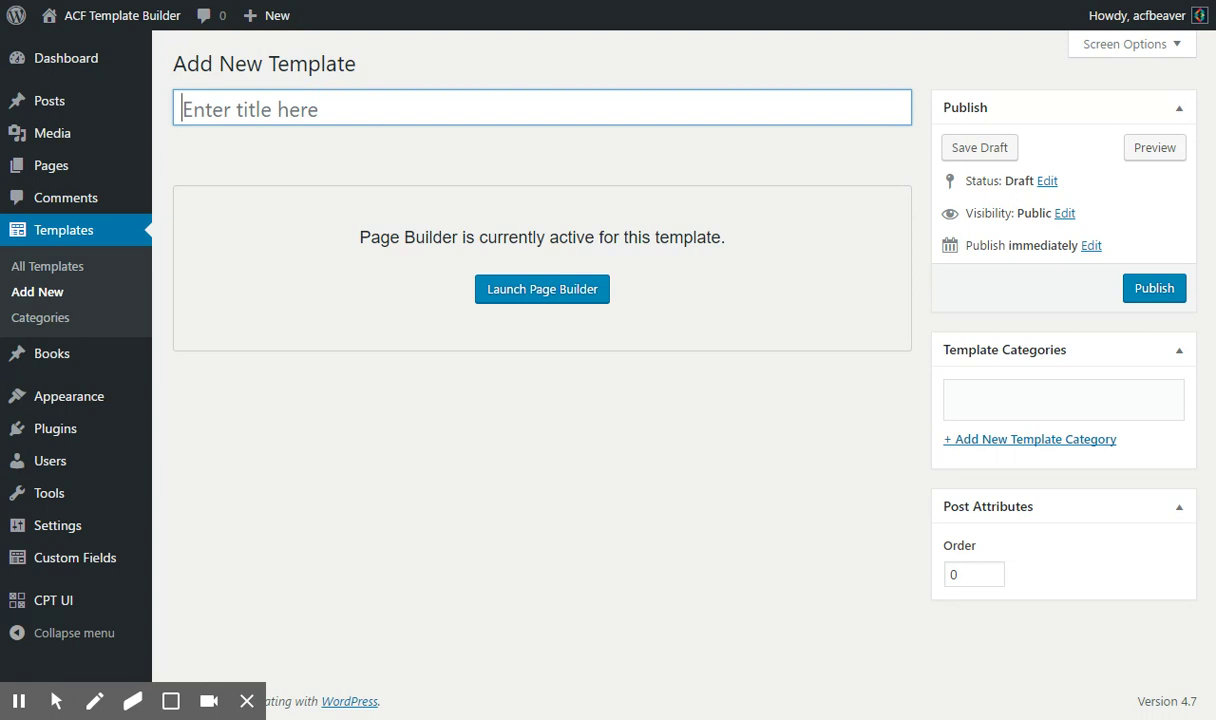
key("shift")
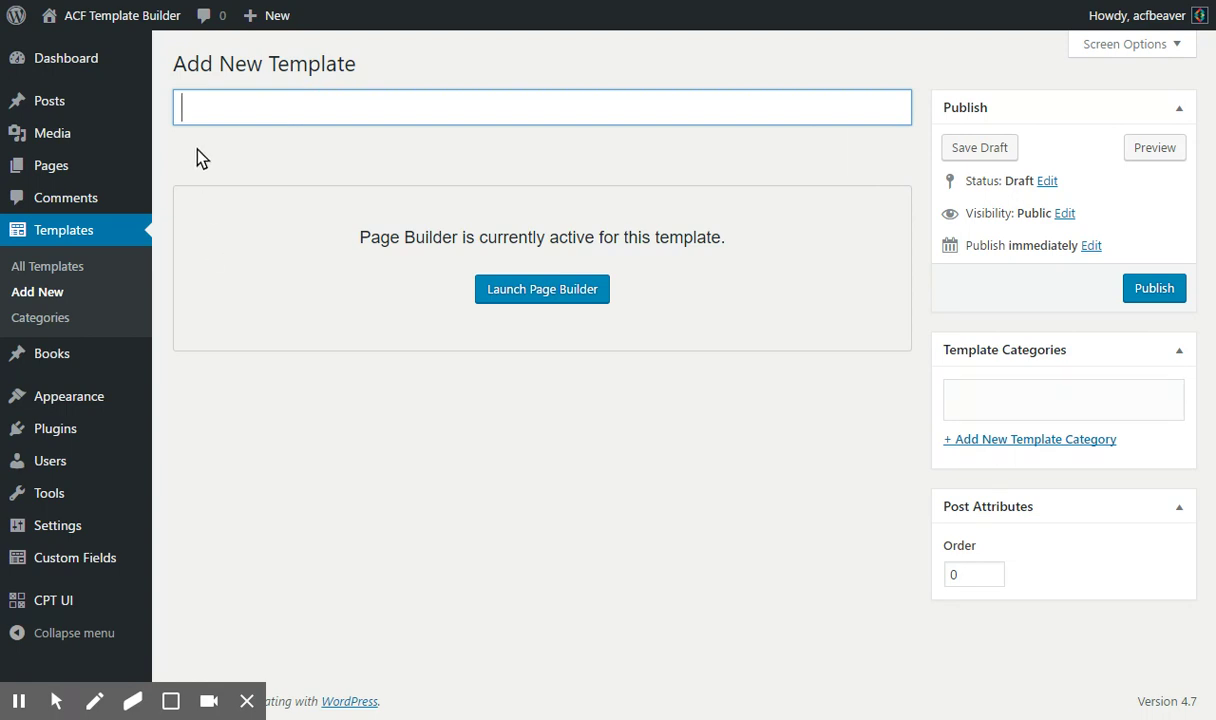
type("First Book Temp")
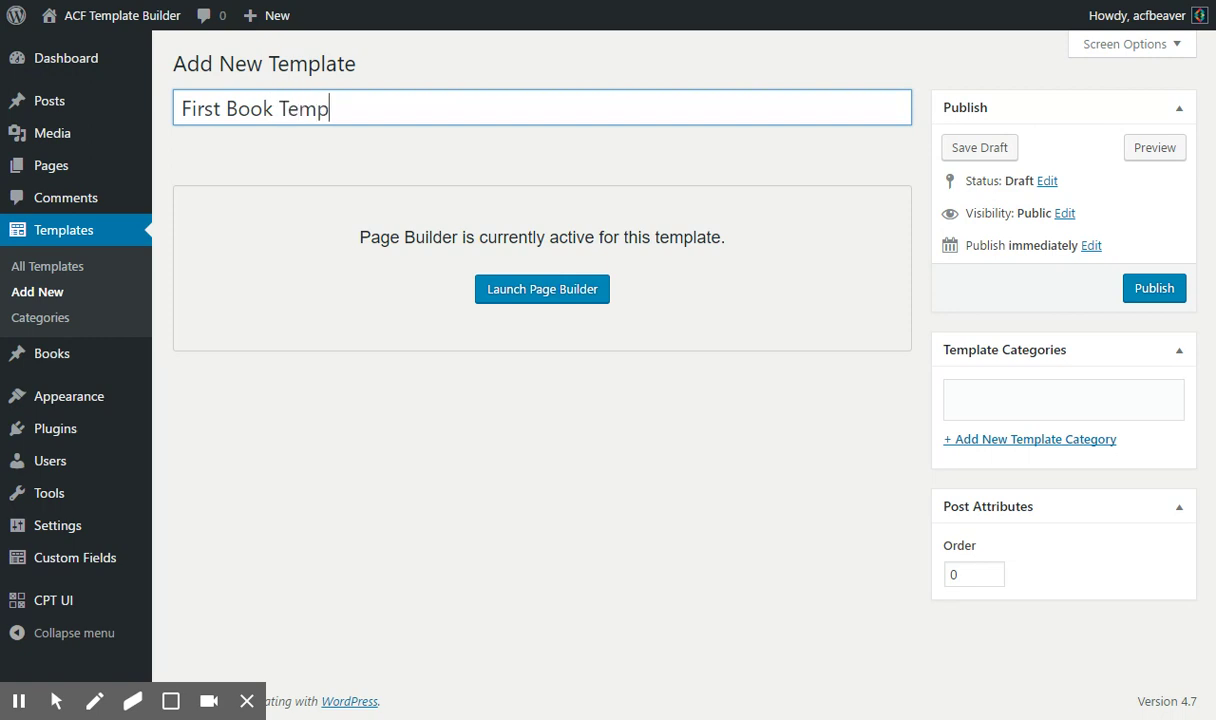
type("late")
left_click(1137, 290)
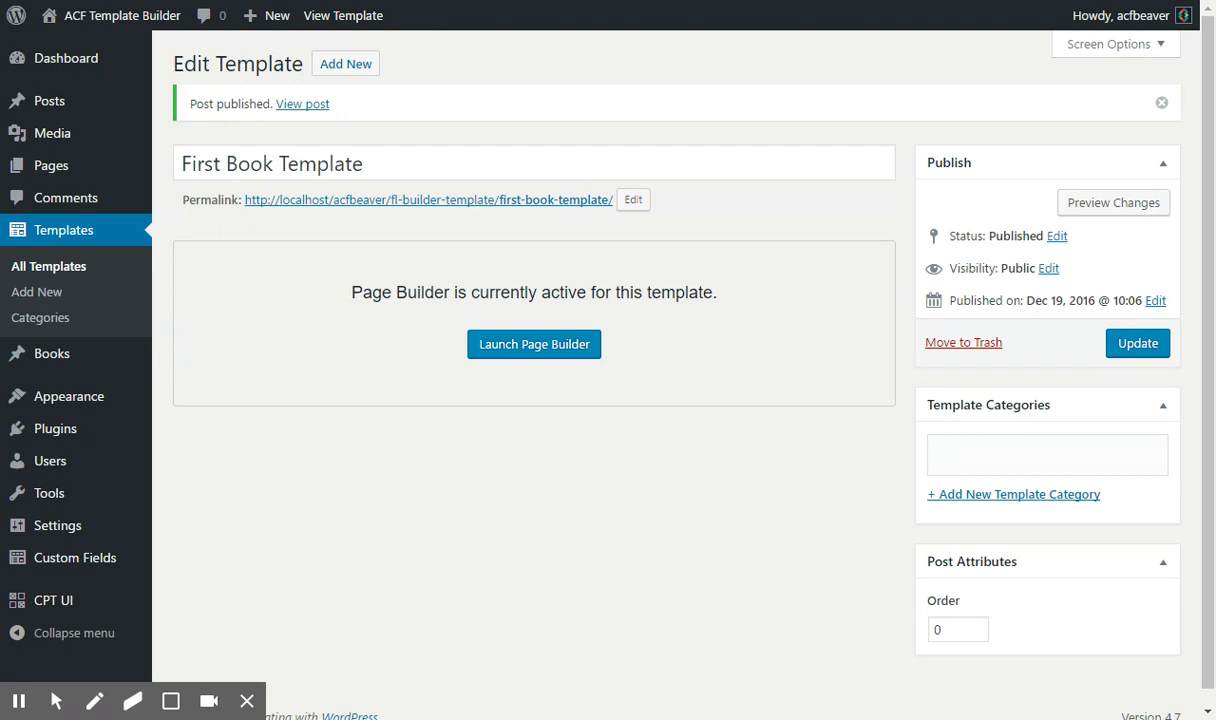
- Tick the BB plugin hooks and ACF Background options in ACF Template Builder settings
mouse_move(100, 529)
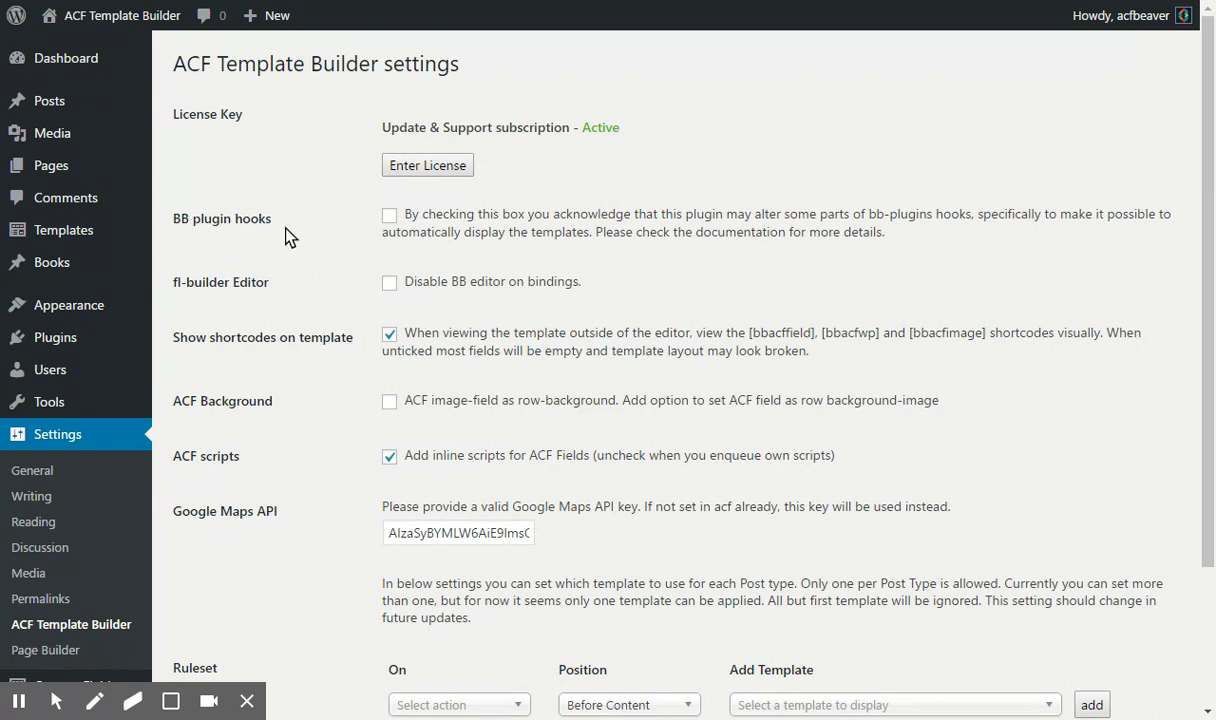
left_click(389, 216)
left_click(389, 401)
- Add a saved rule showing First Book Template before content on single books, then list all templates
scroll(318, 424, "down", 3)
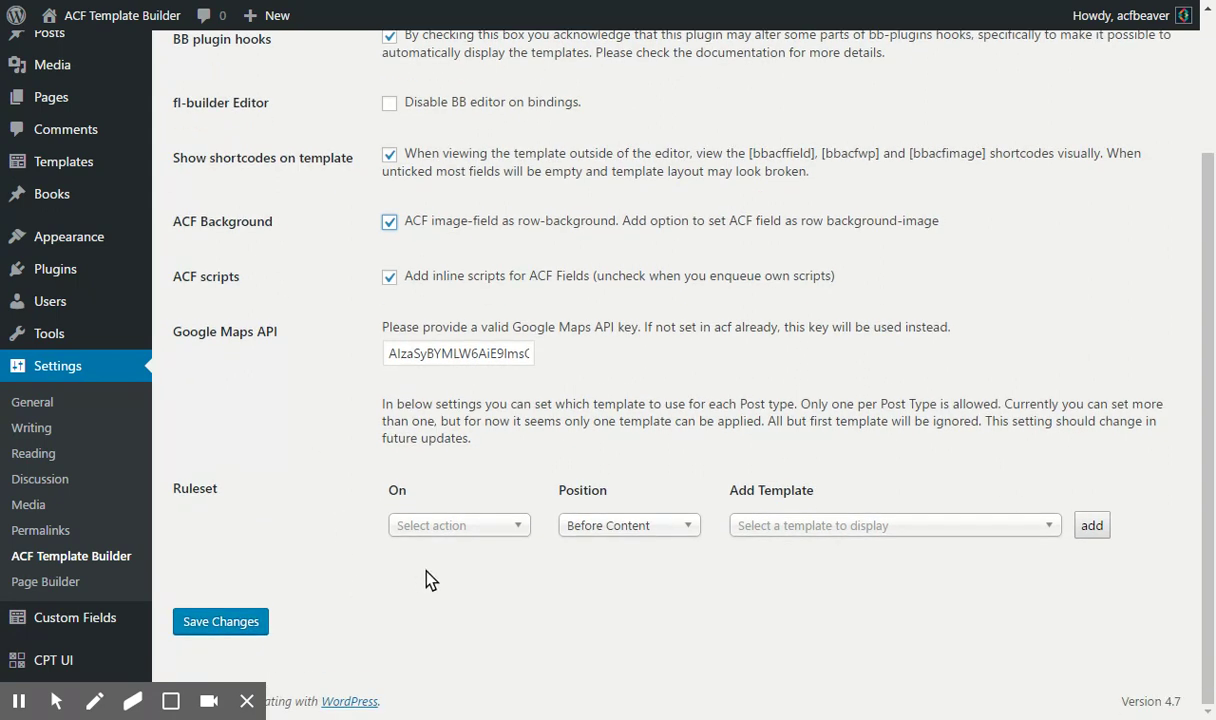
left_click(519, 527)
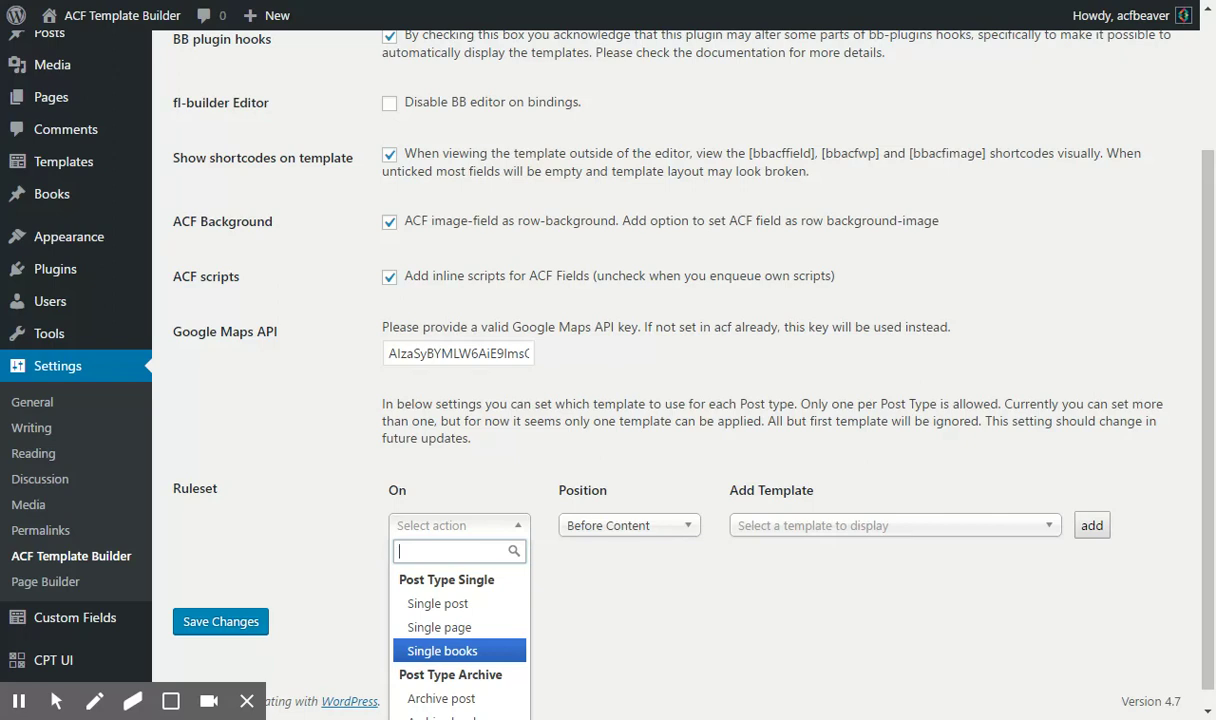
left_click(490, 651)
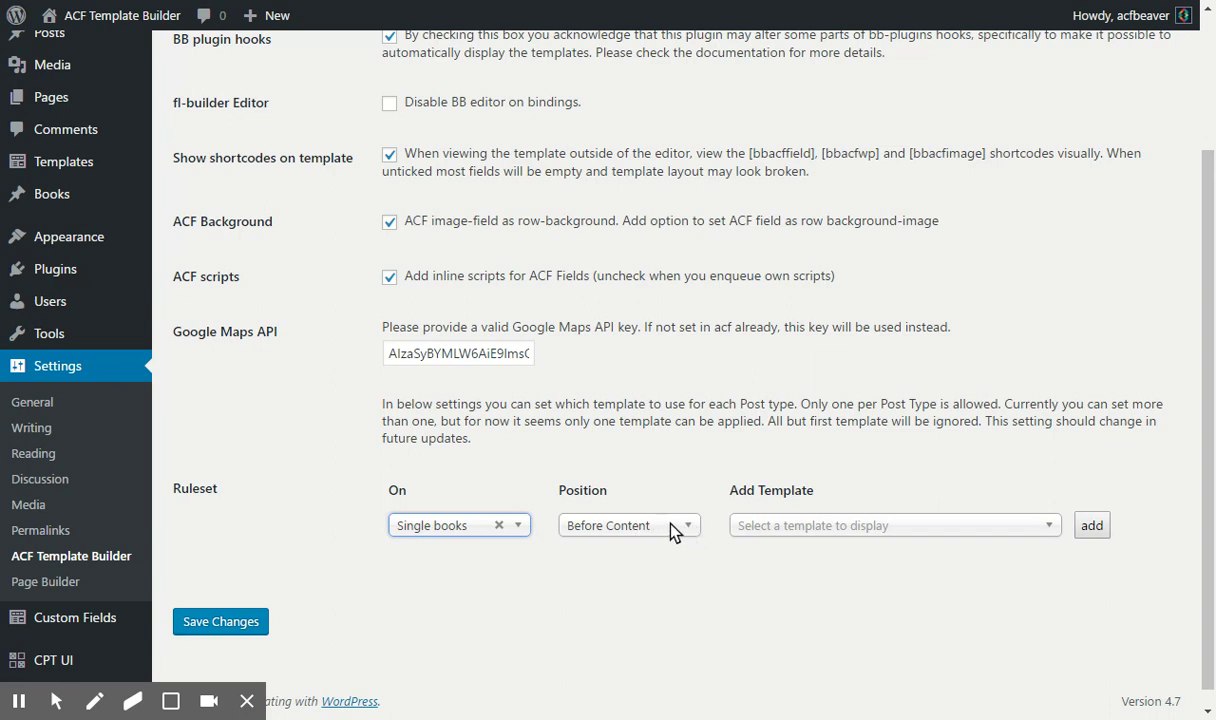
left_click(858, 530)
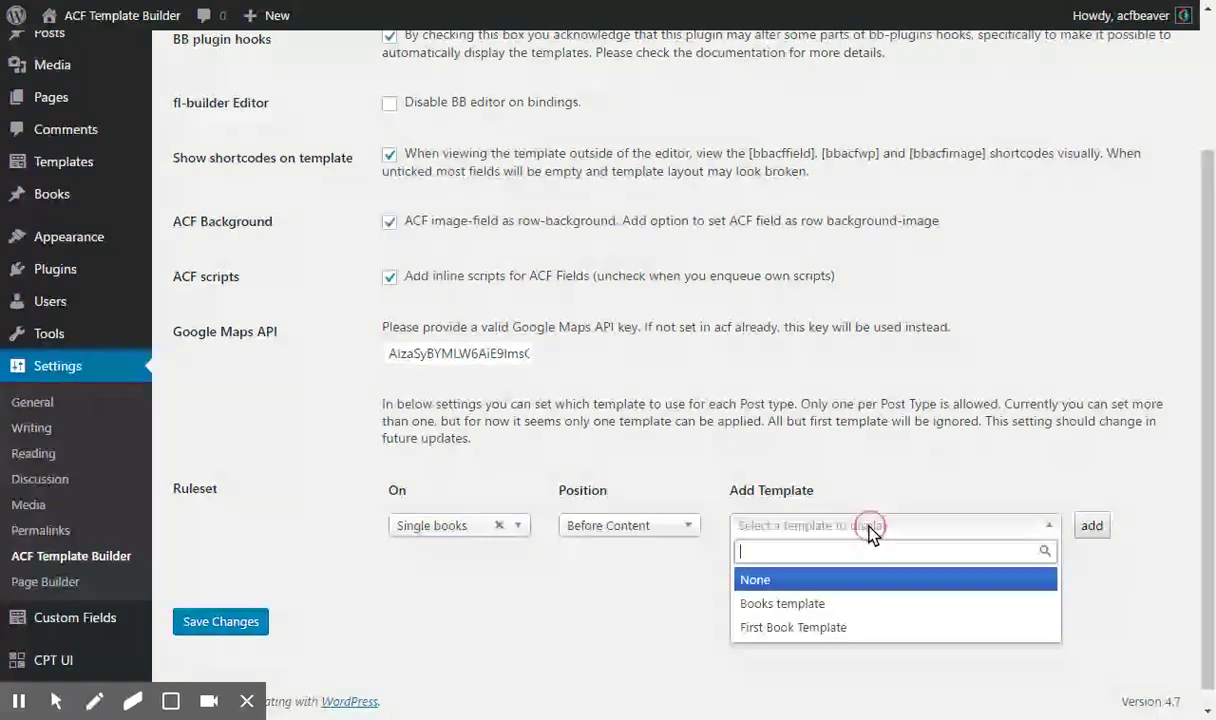
left_click(866, 640)
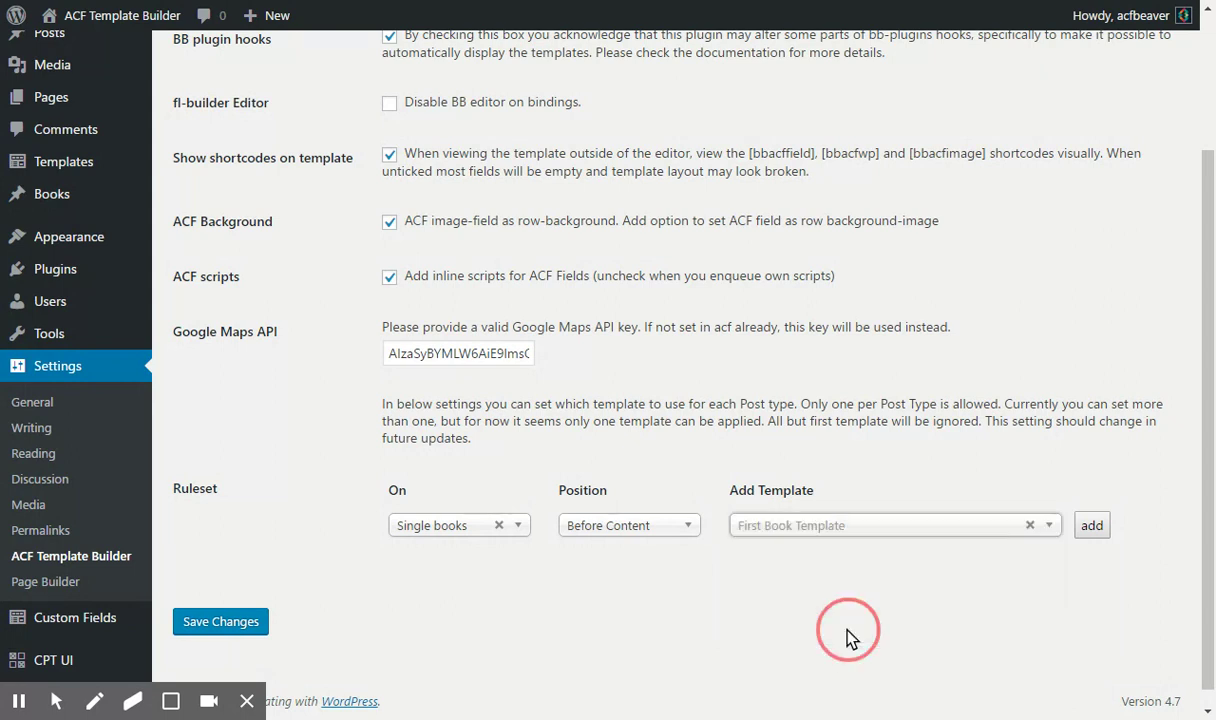
left_click(214, 622)
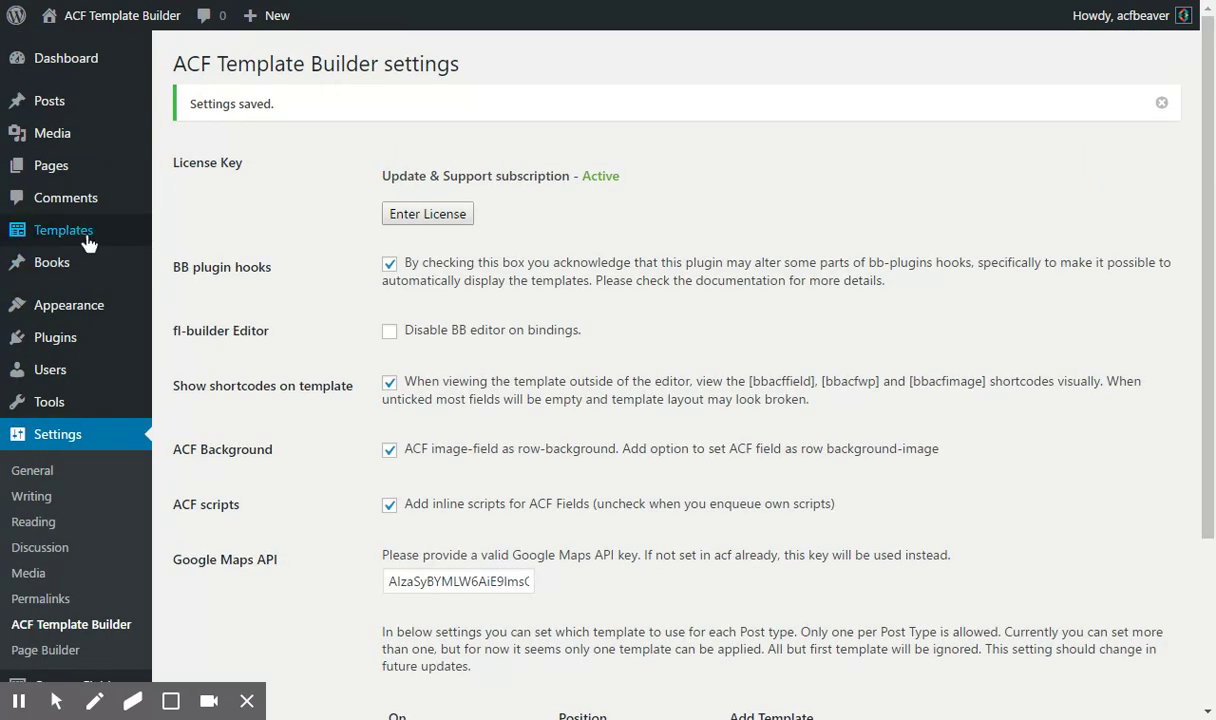
mouse_move(78, 235)
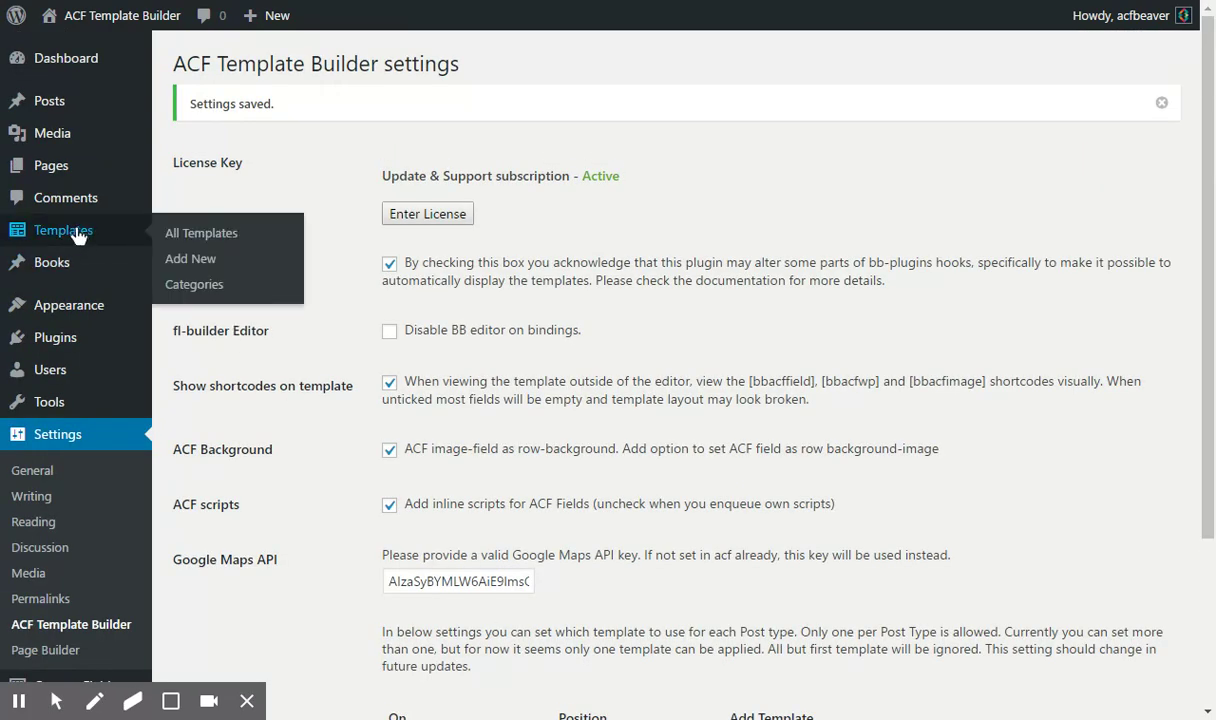
left_click(197, 236)
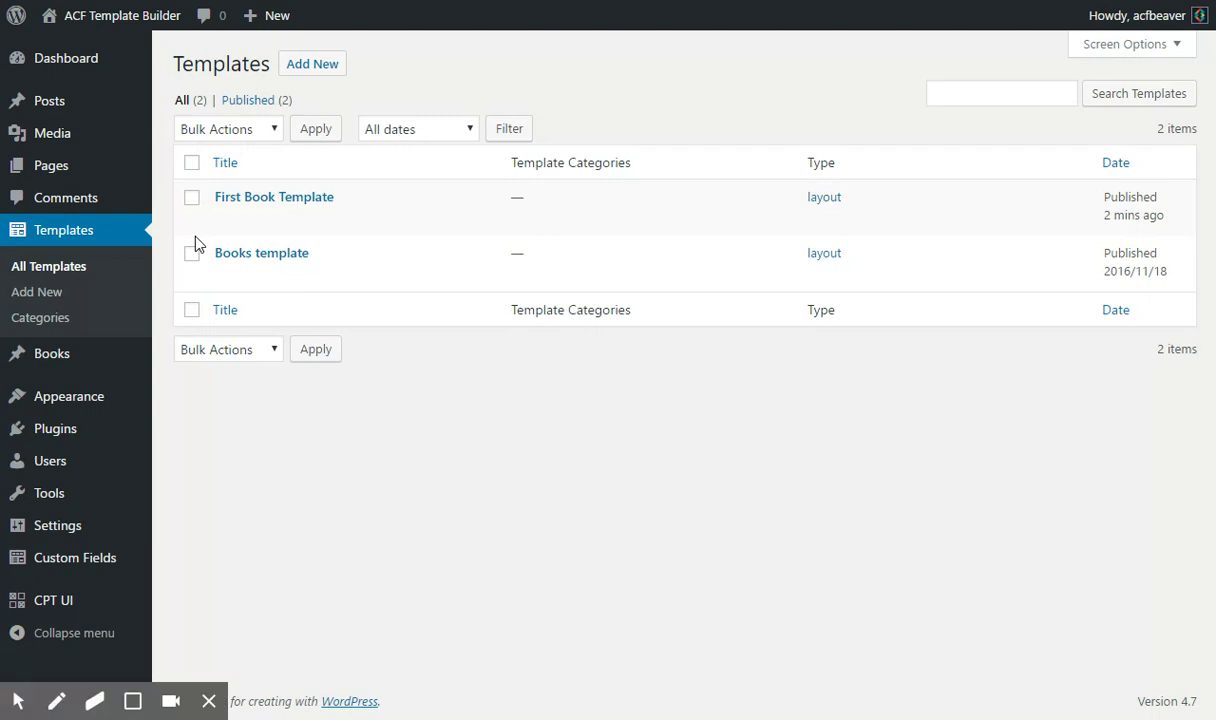
- Launch First Book Template in Beaver Builder and expand the Row Layouts panel
mouse_move(353, 209)
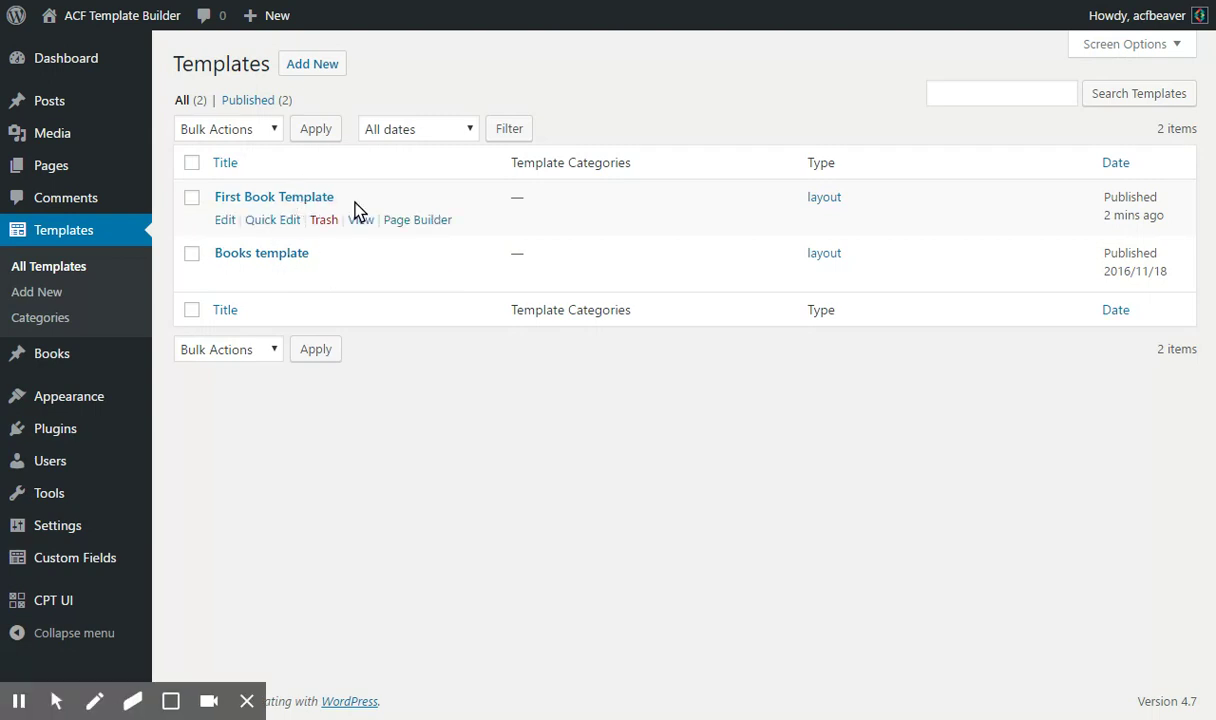
left_click(420, 222)
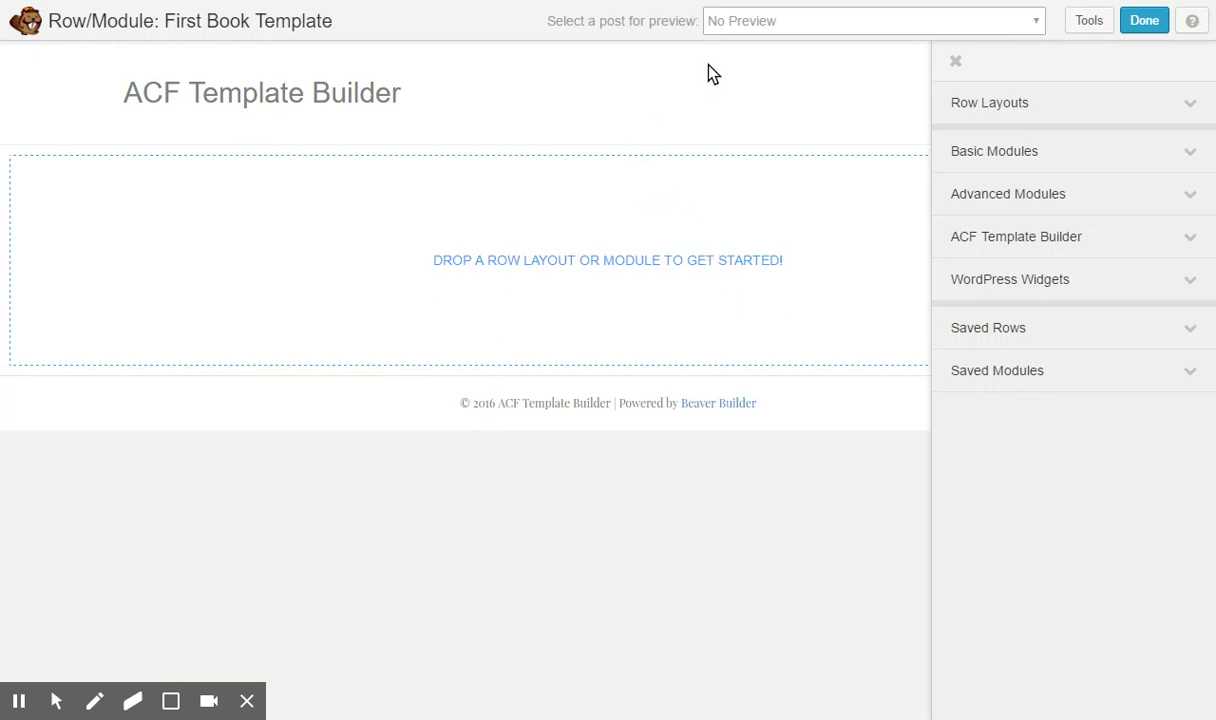
left_click(1039, 30)
left_click(1186, 112)
- Drop a 1 Column row onto the empty canvas and place a Heading module inside it
left_click_drag(1080, 145, 573, 258)
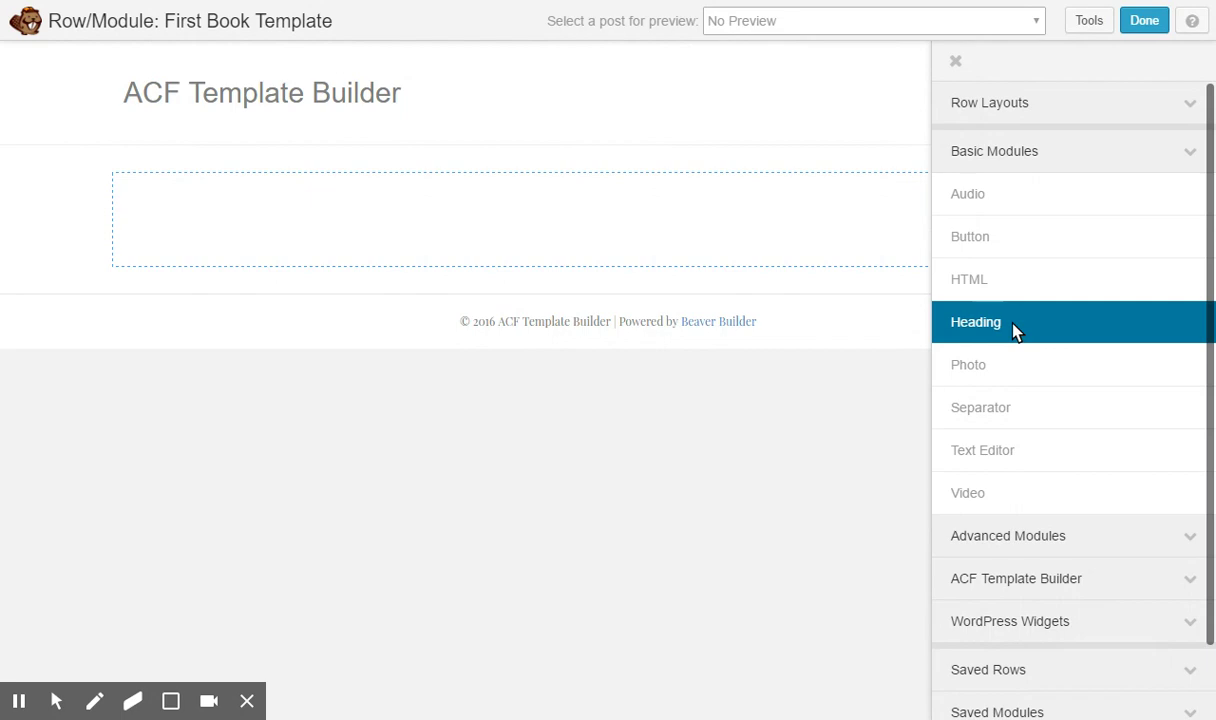
left_click_drag(1013, 325, 578, 255)
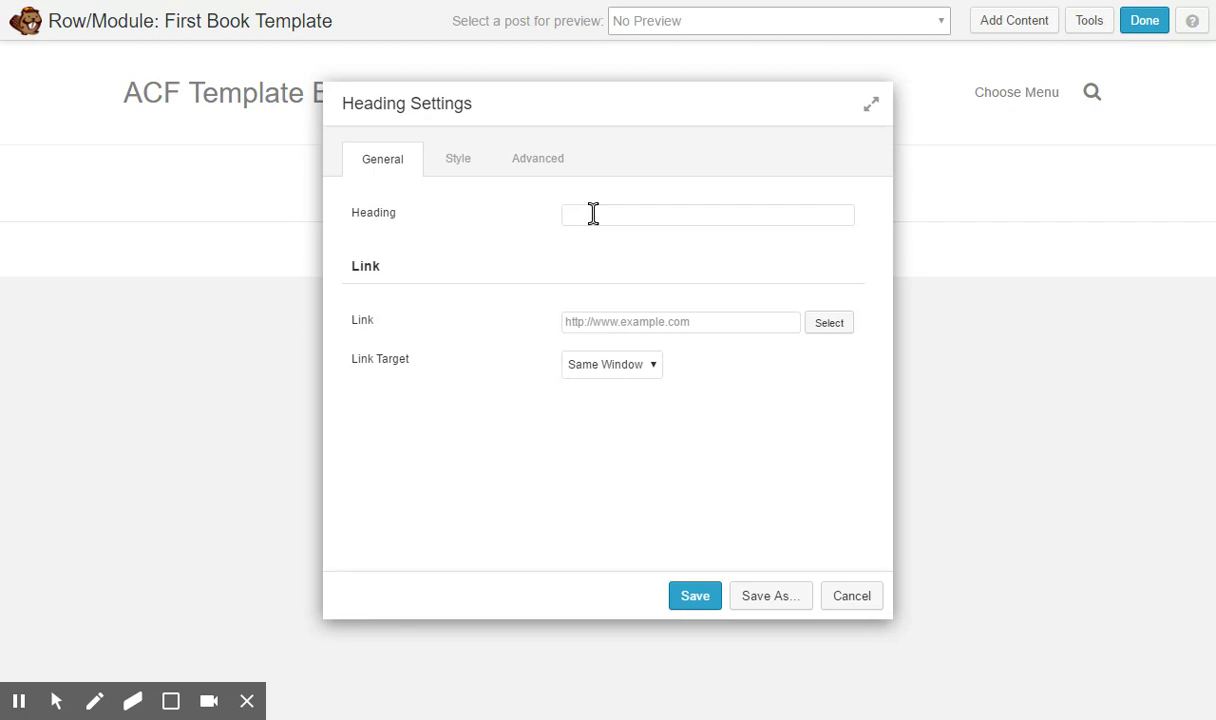
- Insert the [bbacfwp field="title"] shortcode into the heading with HTML tag set to none
left_click(591, 216)
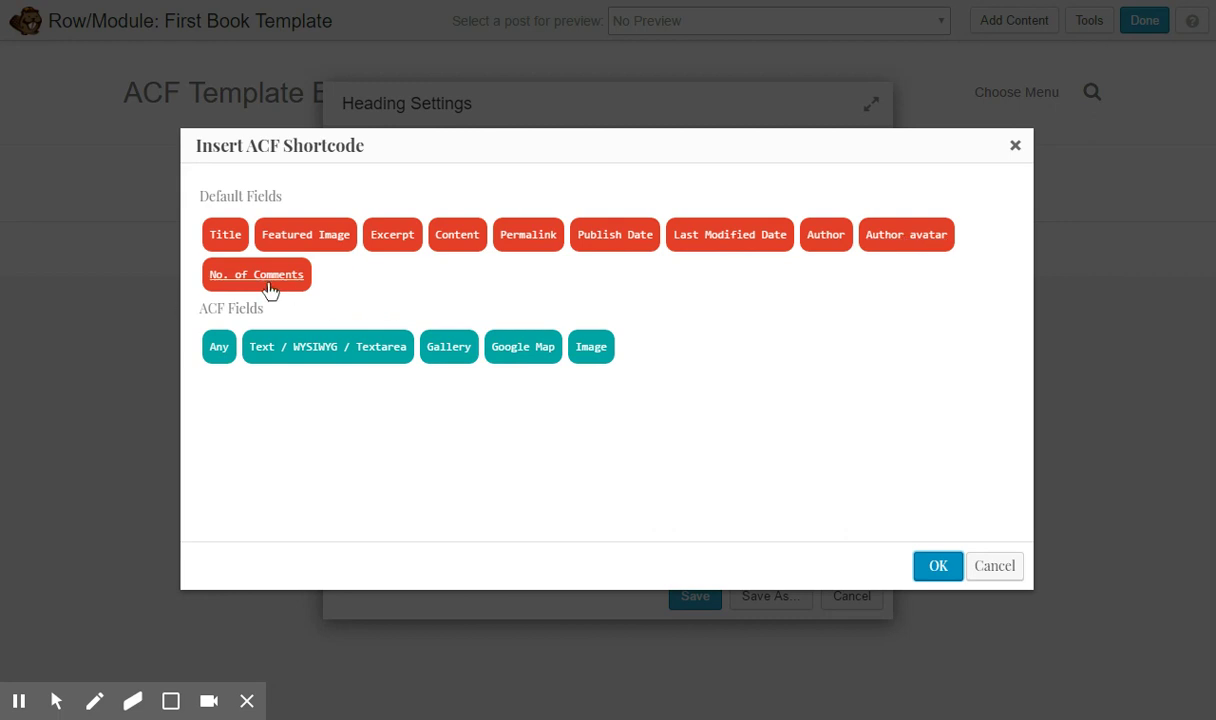
left_click(226, 240)
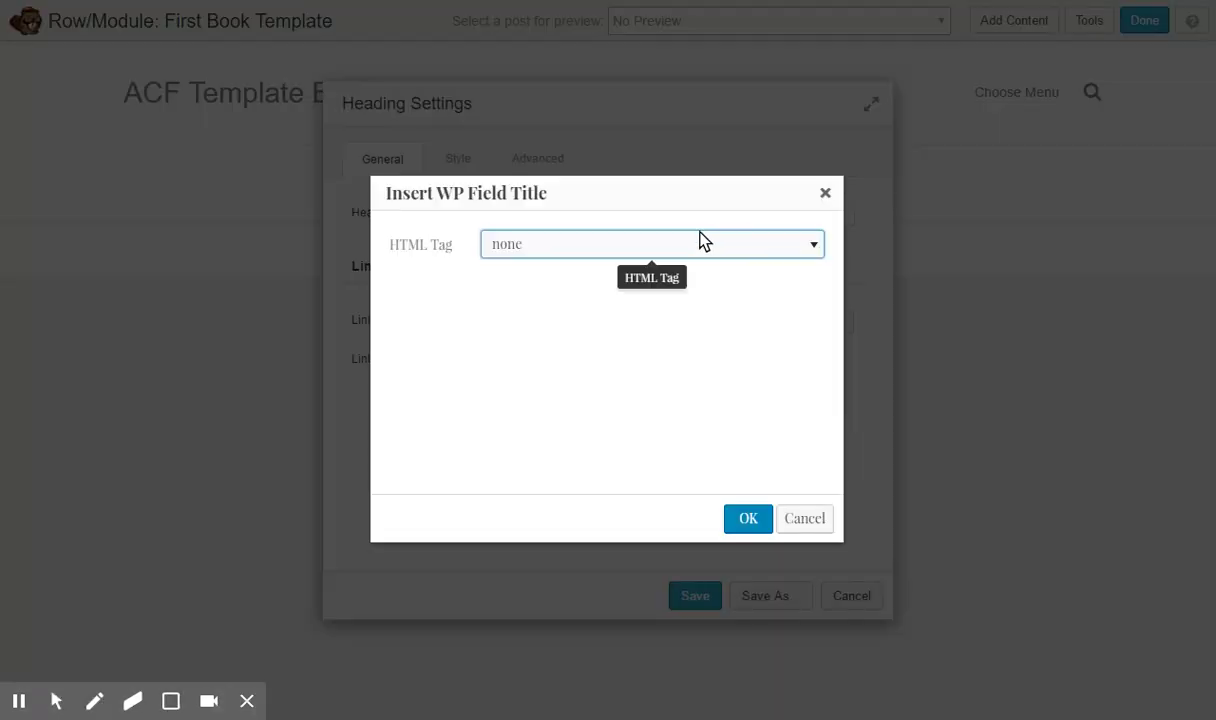
left_click(651, 249)
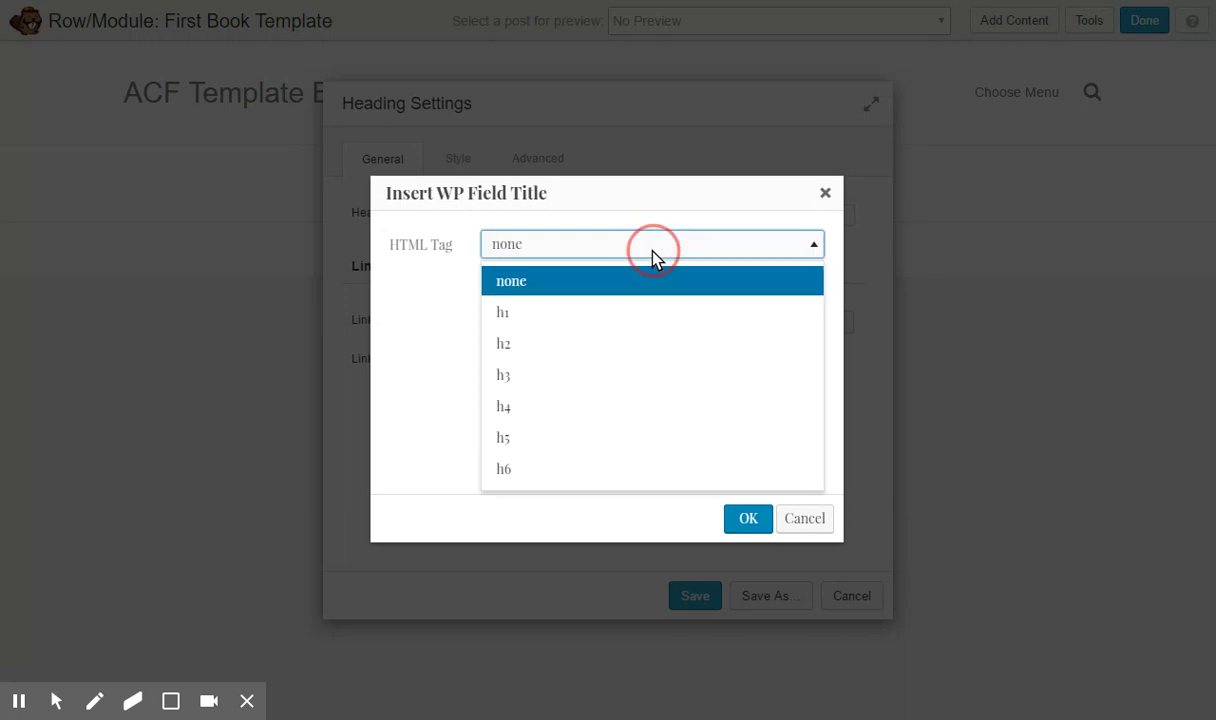
left_click(584, 283)
left_click(748, 518)
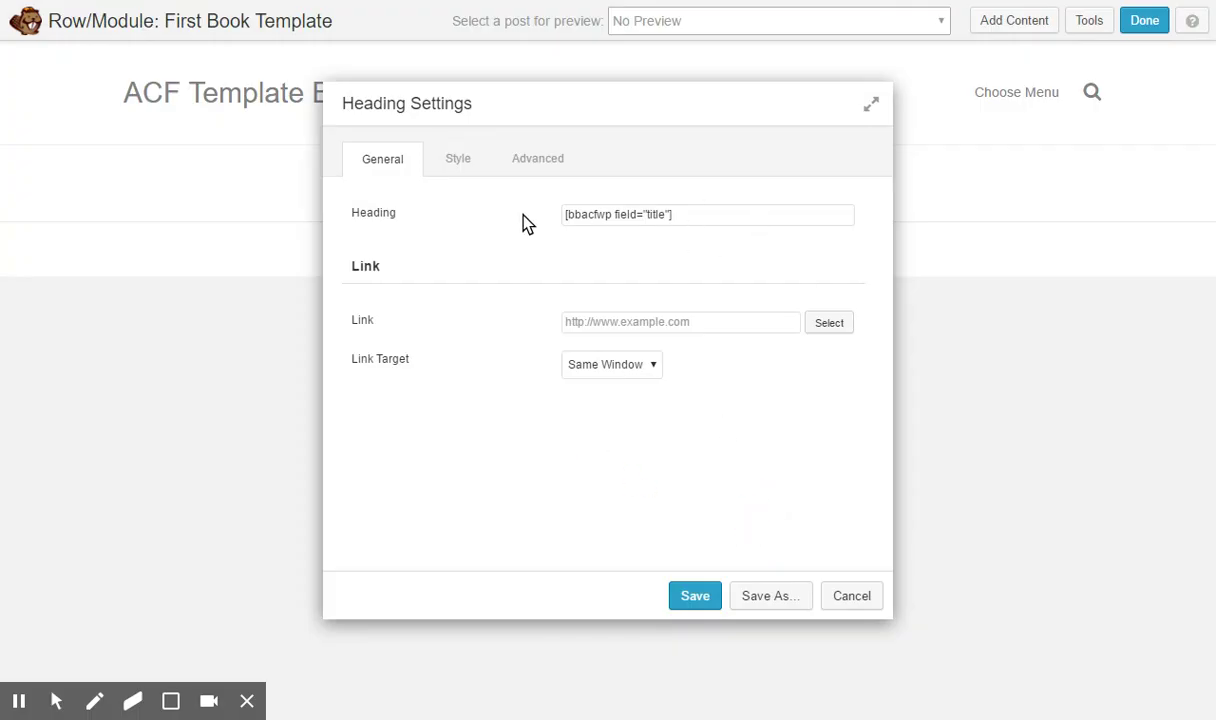
left_click(457, 166)
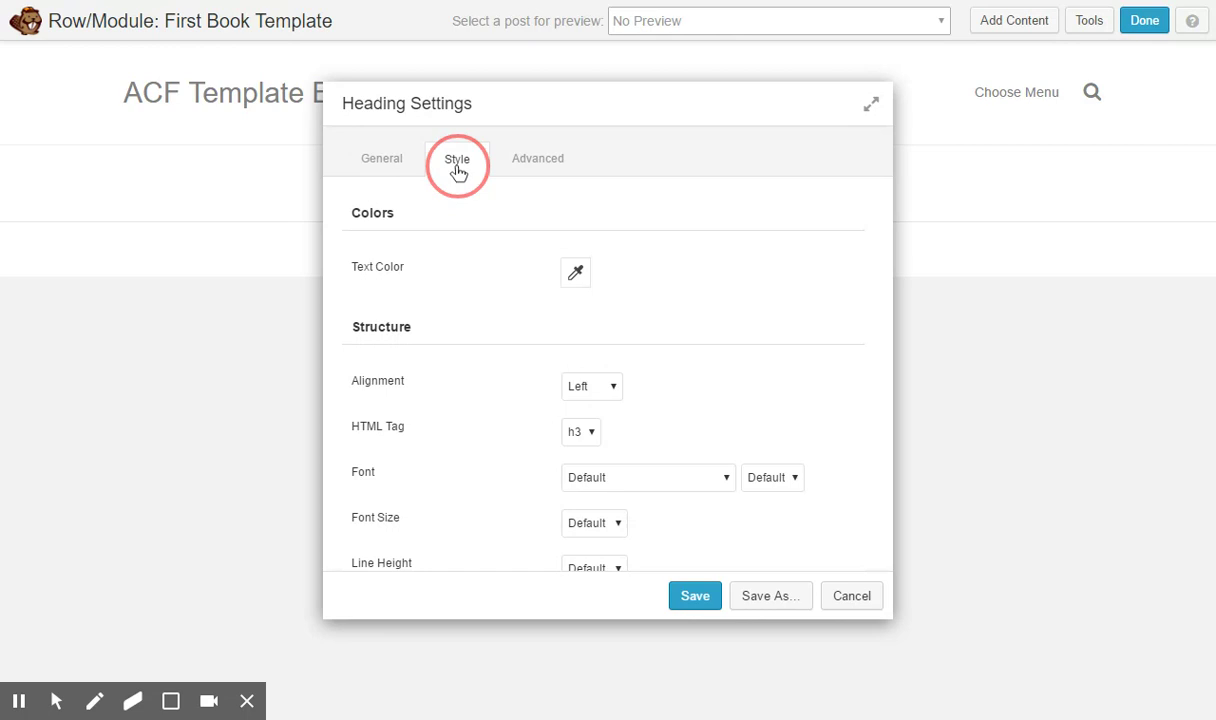
- Set the title heading's HTML tag to h1 and its text colour to #ffffff, then save the module
left_click(585, 446)
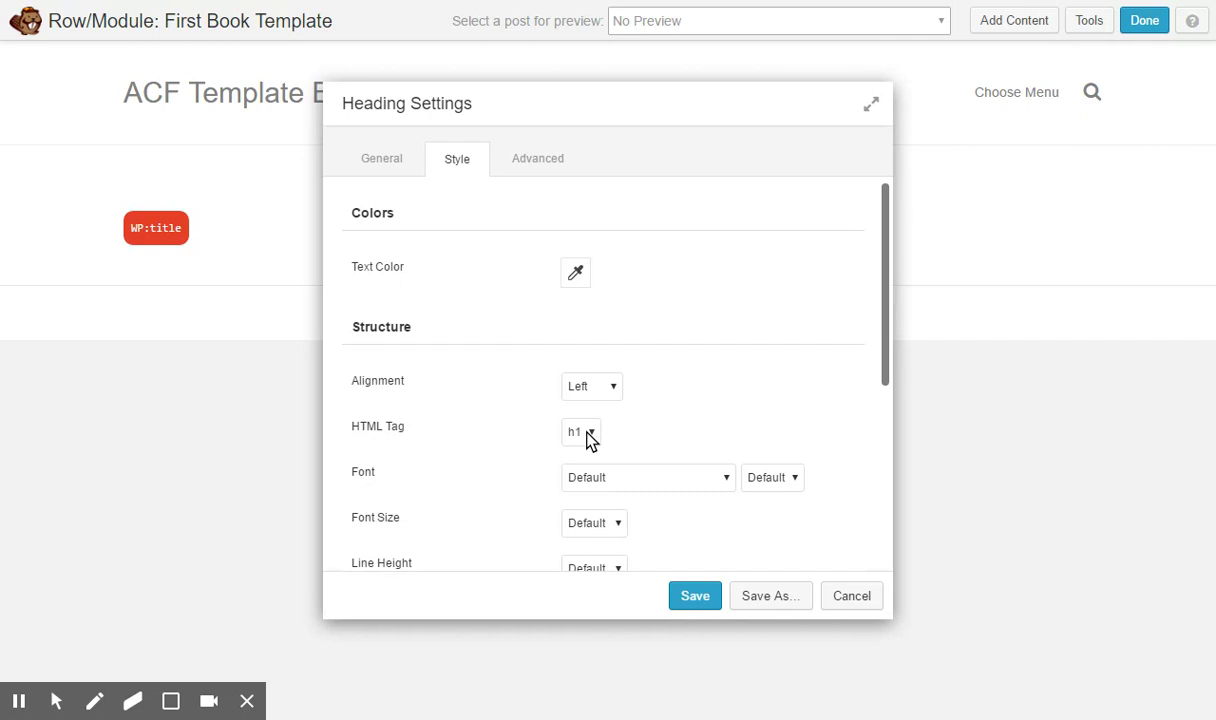
left_click(580, 280)
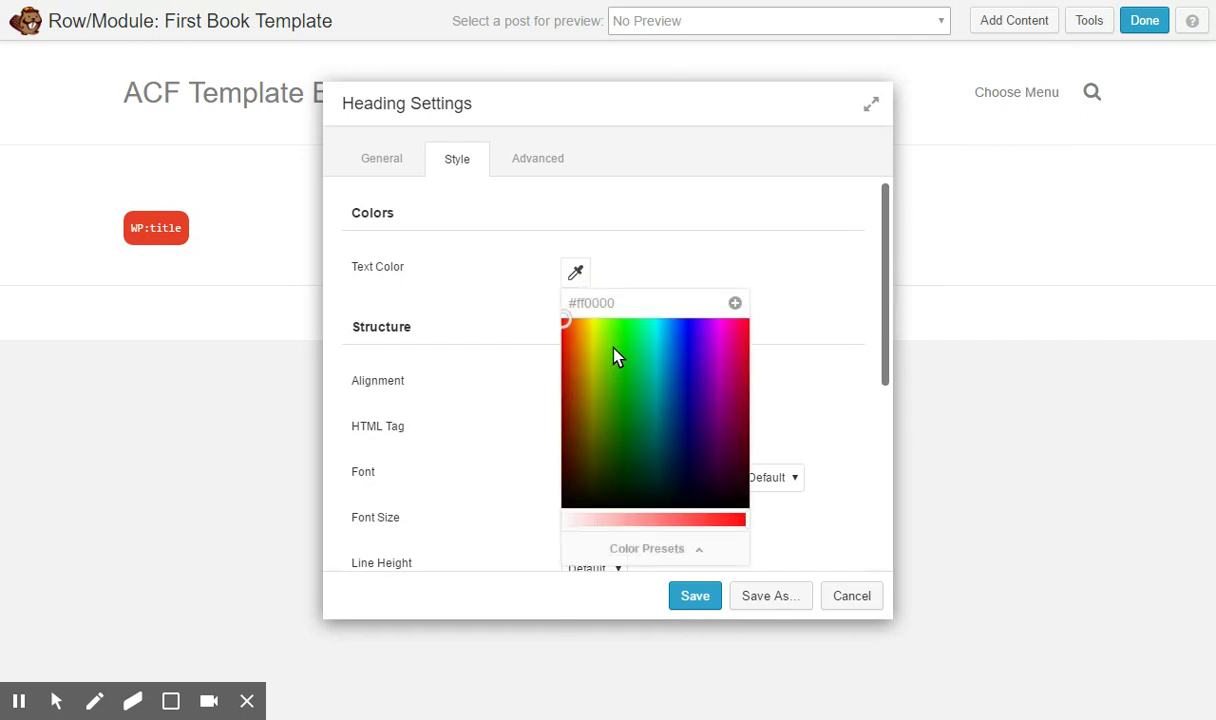
left_click_drag(597, 440, 551, 309)
left_click(551, 309)
left_click(577, 278)
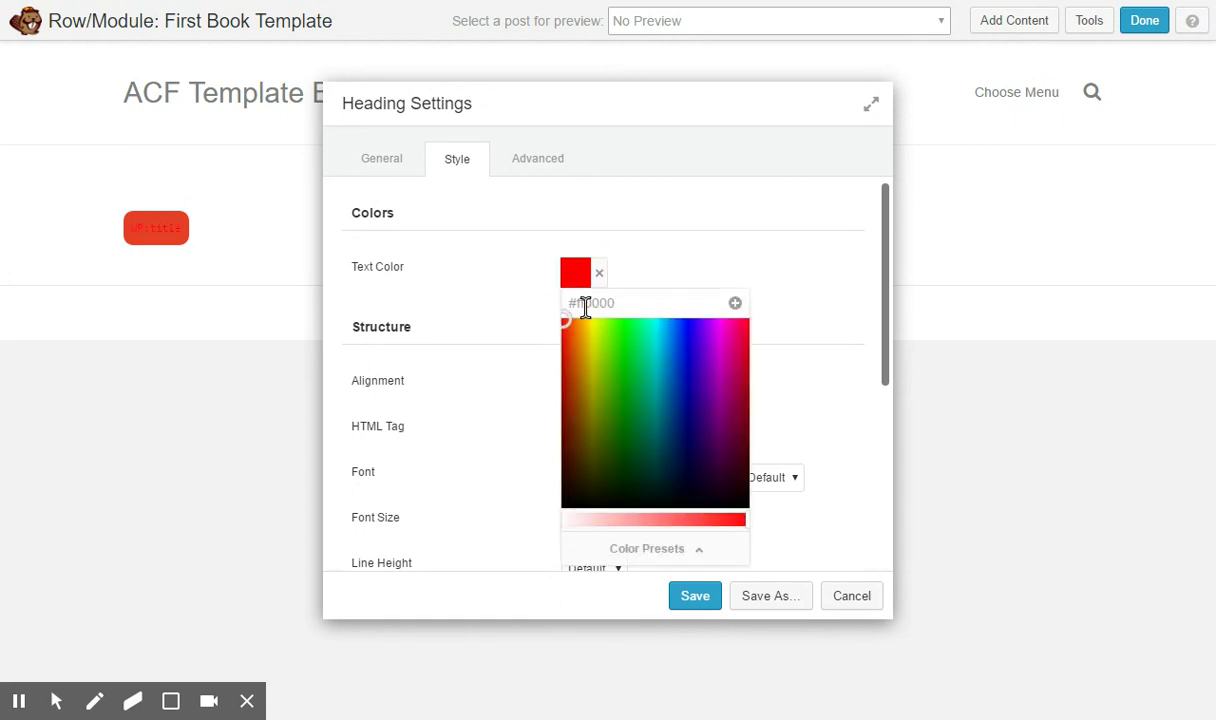
left_click_drag(581, 307, 670, 307)
type("ffffff")
left_click(676, 276)
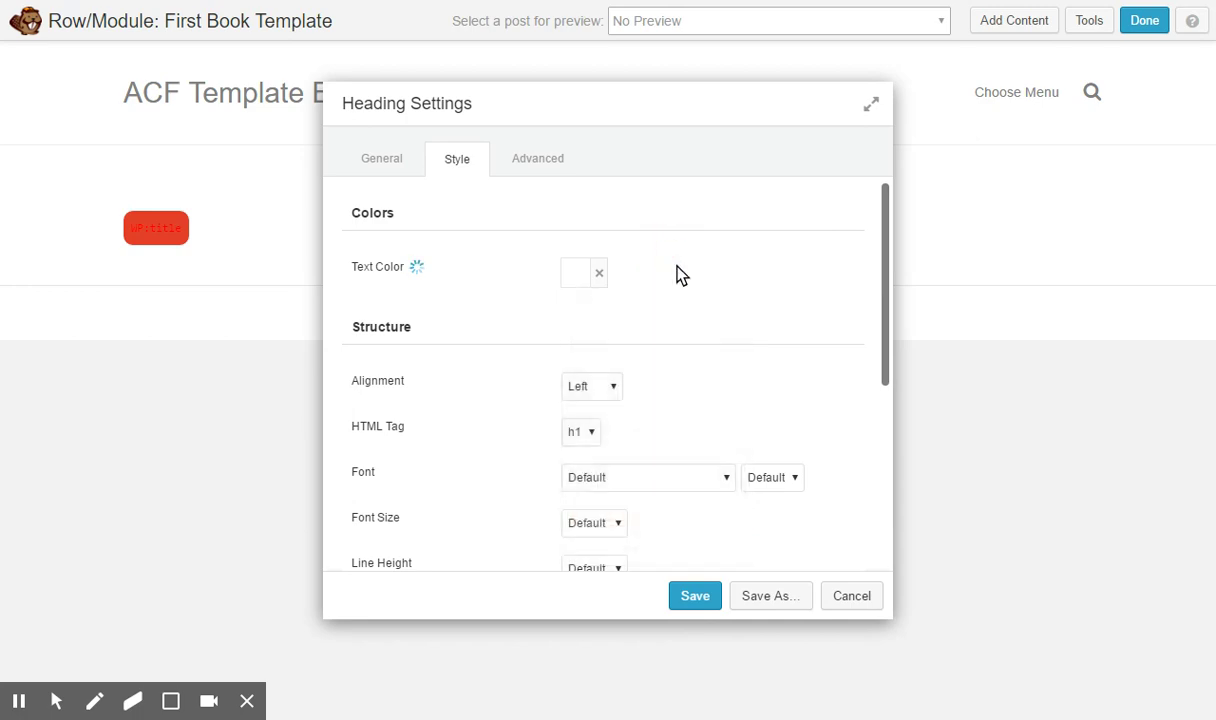
left_click(695, 595)
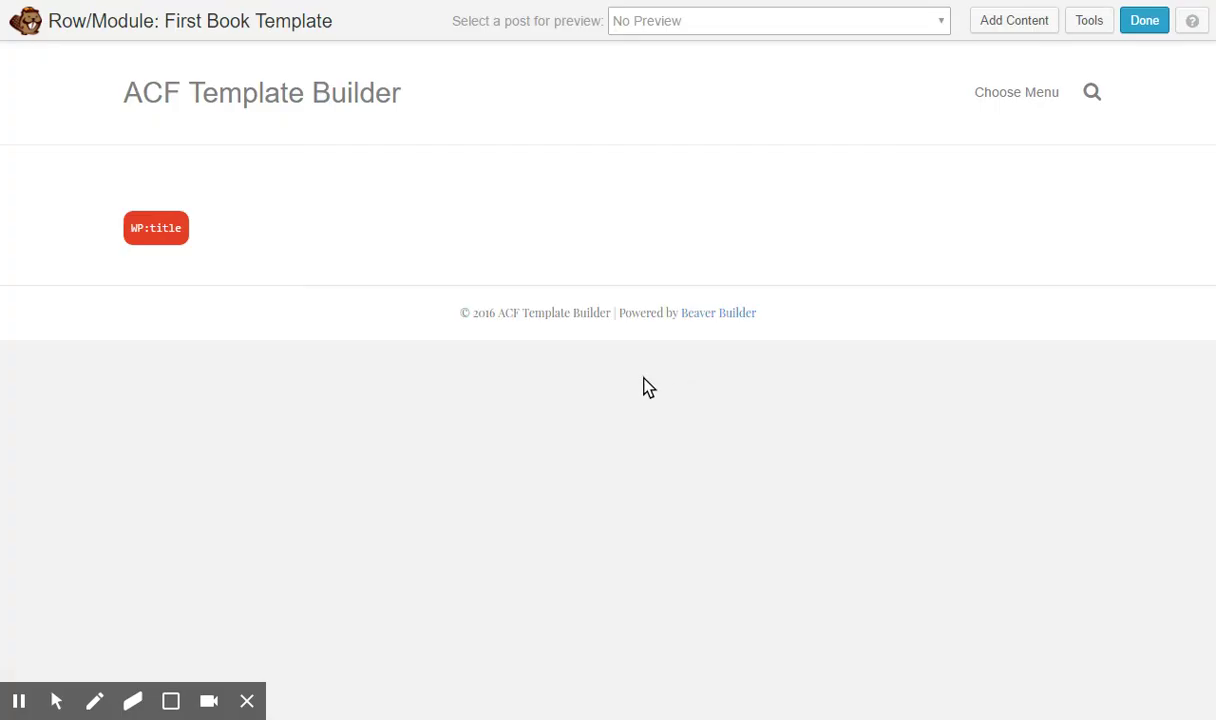
- Set the title row's Width to Full Width in Row Settings and save it
mouse_move(125, 256)
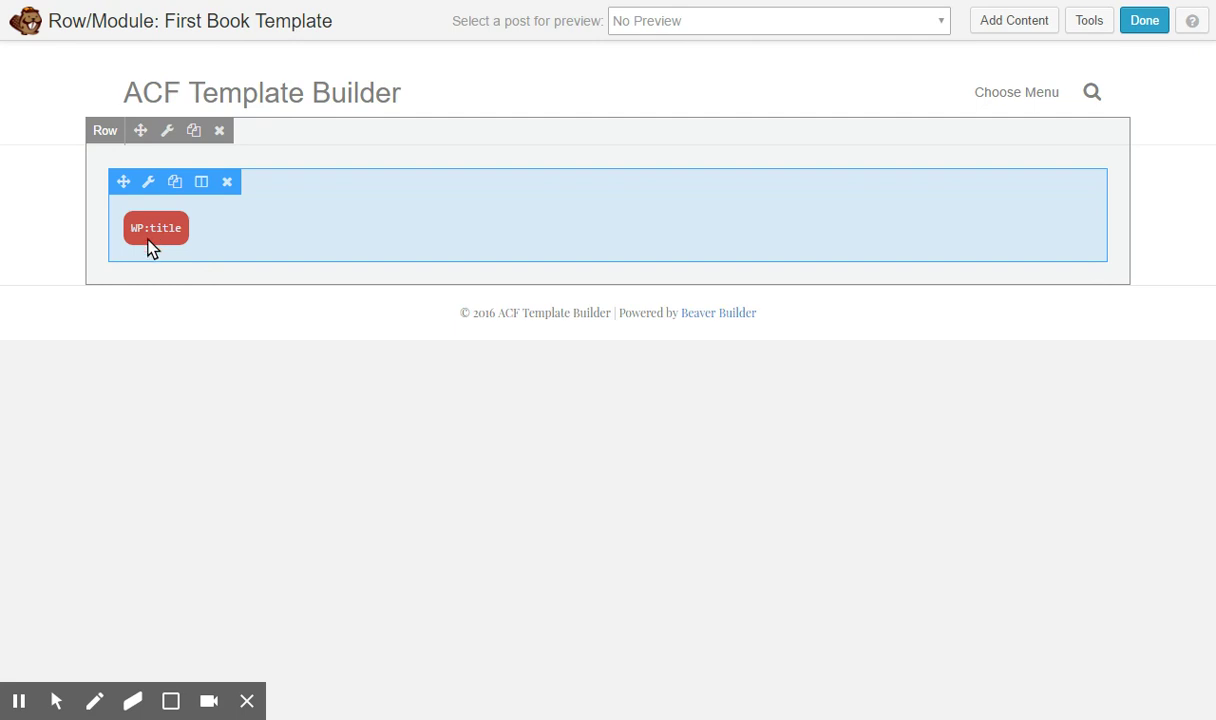
left_click(167, 131)
left_click(605, 222)
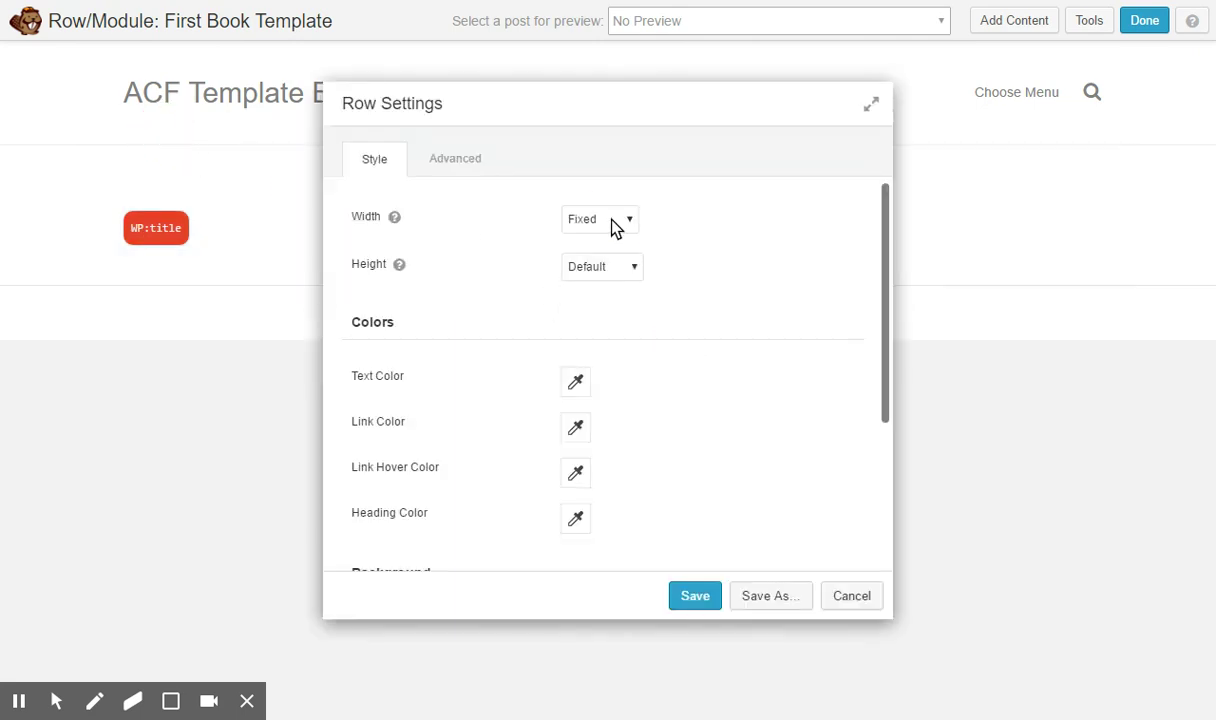
left_click(611, 244)
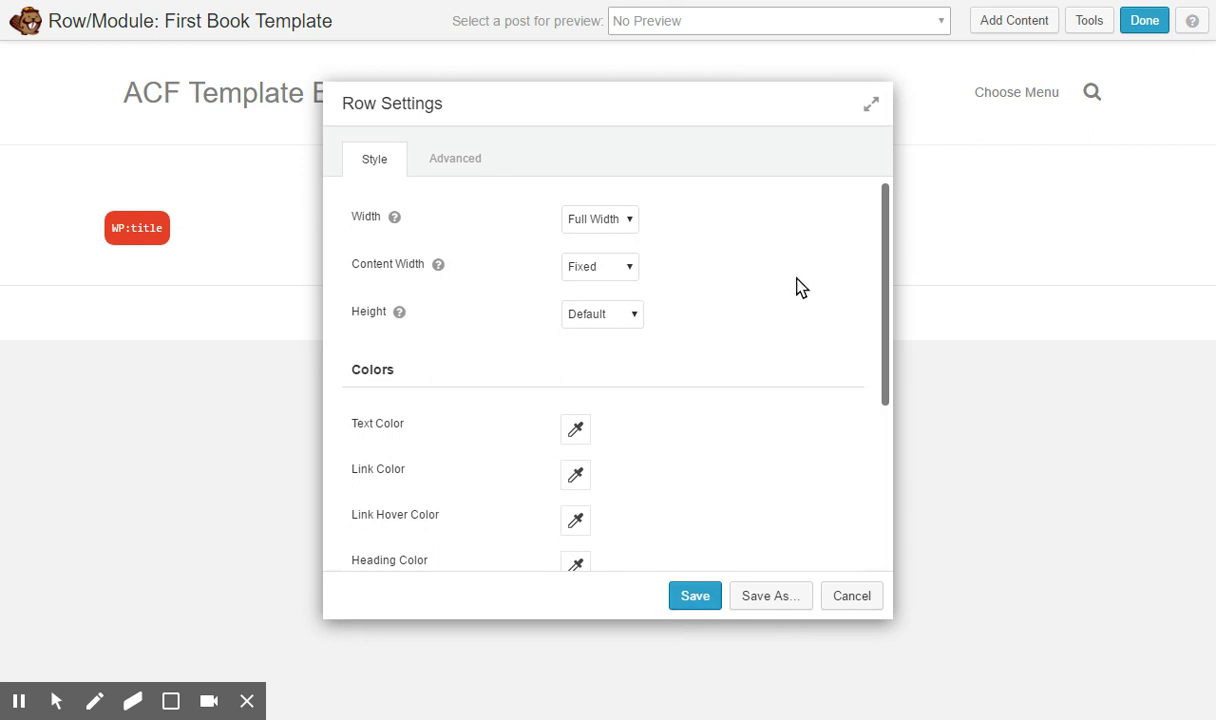
left_click(695, 597)
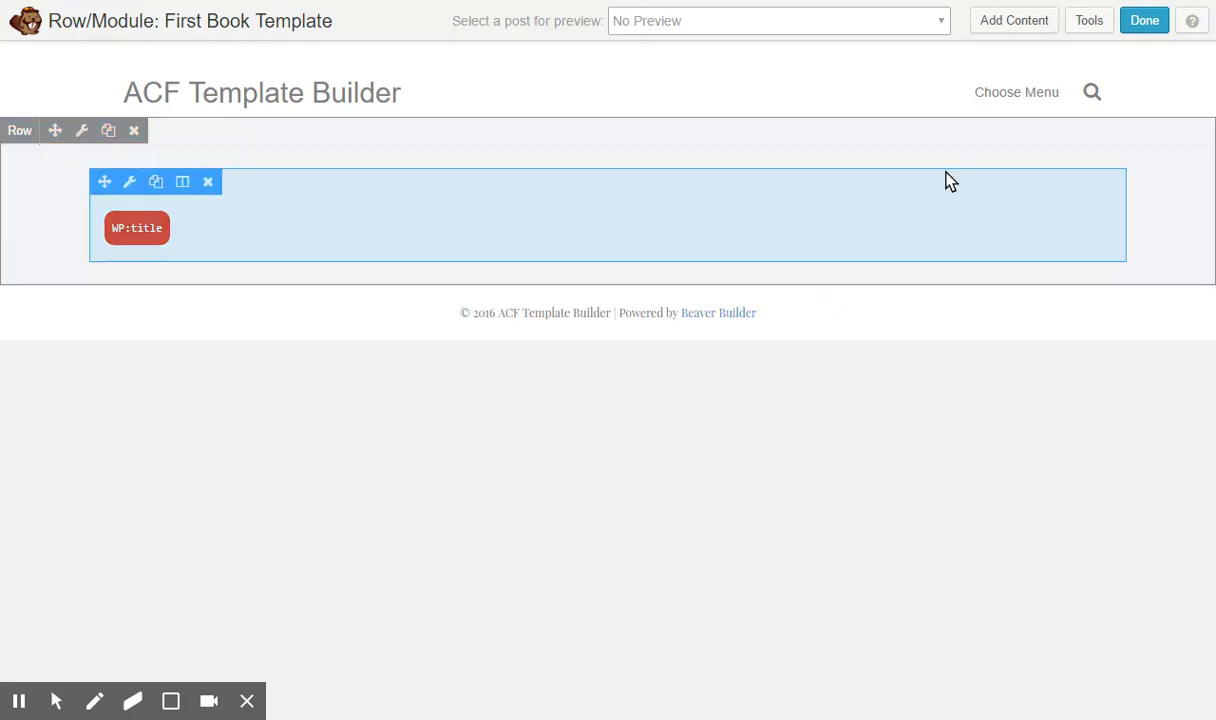
left_click(1016, 21)
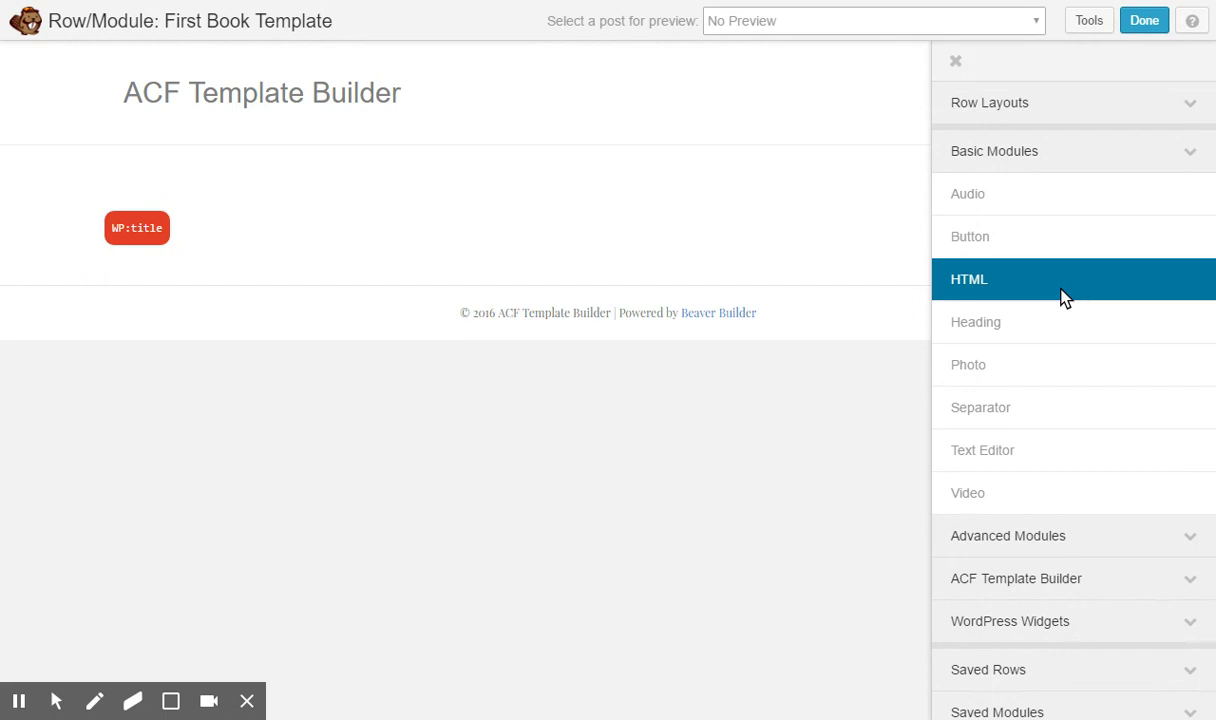
- Drop a Text Editor module from Basic Modules into a new row below the title heading
left_click_drag(1018, 452, 440, 434)
left_click(1033, 22)
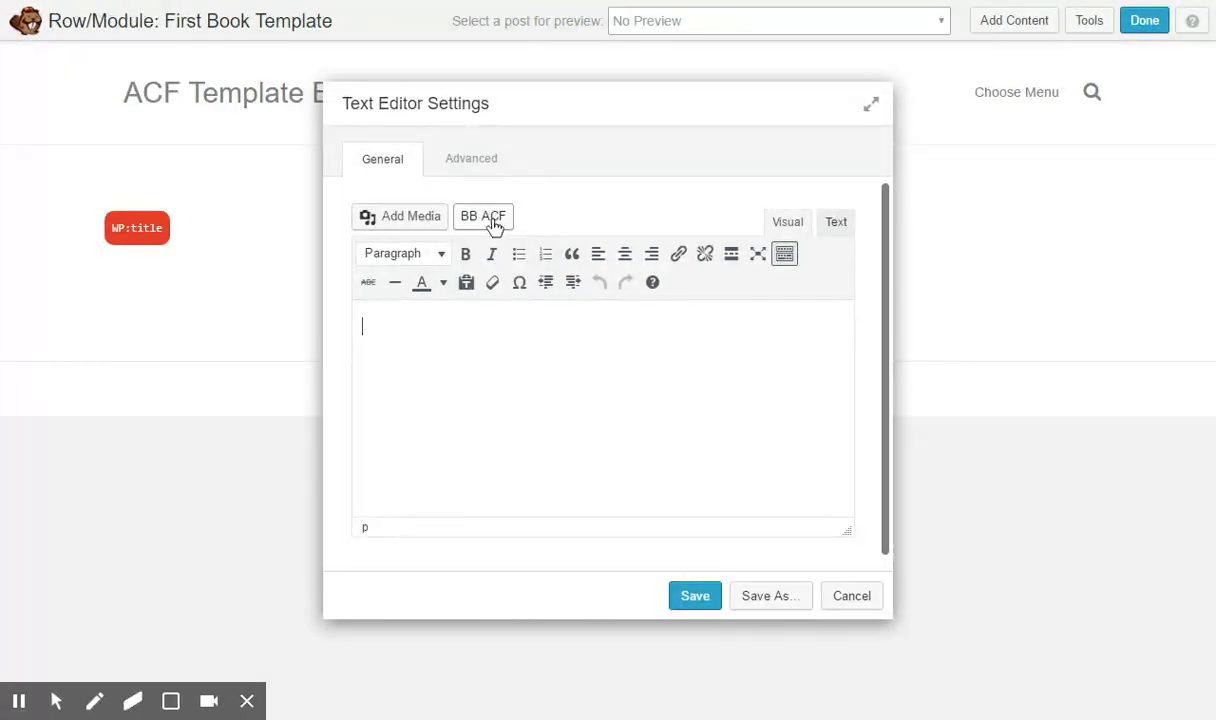
- Insert the author avatar shortcode at 16 px size into the text module
left_click(492, 222)
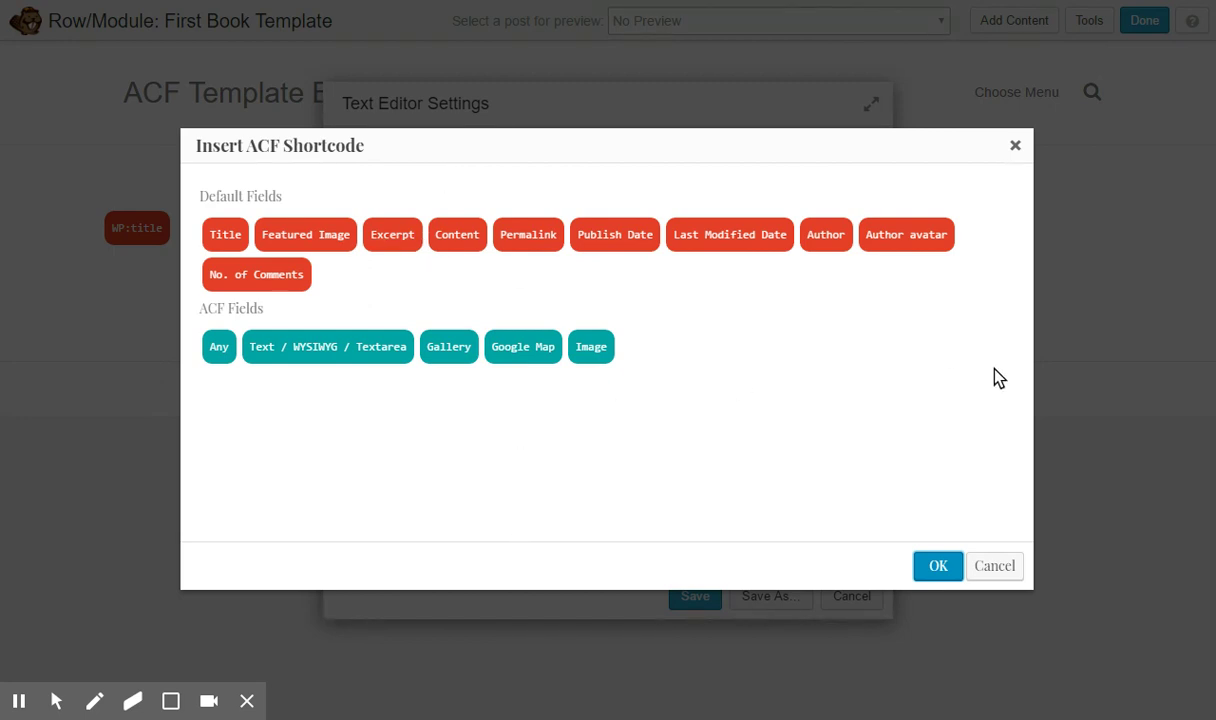
left_click(880, 238)
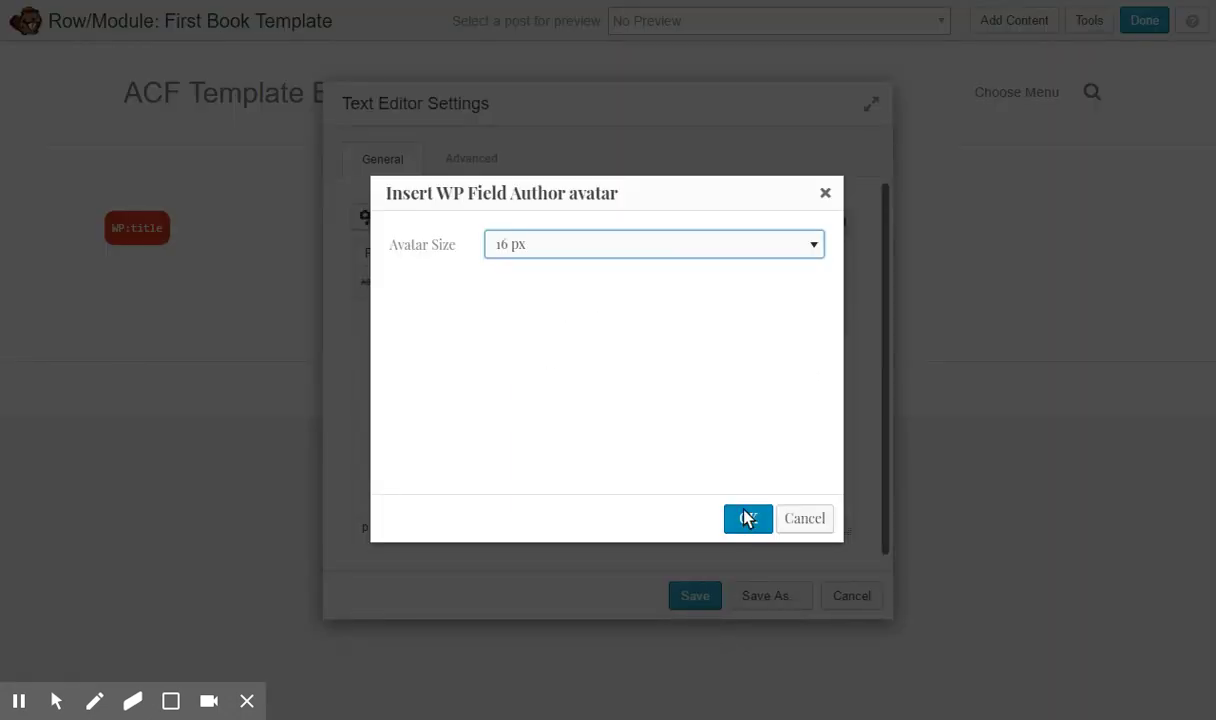
left_click(812, 249)
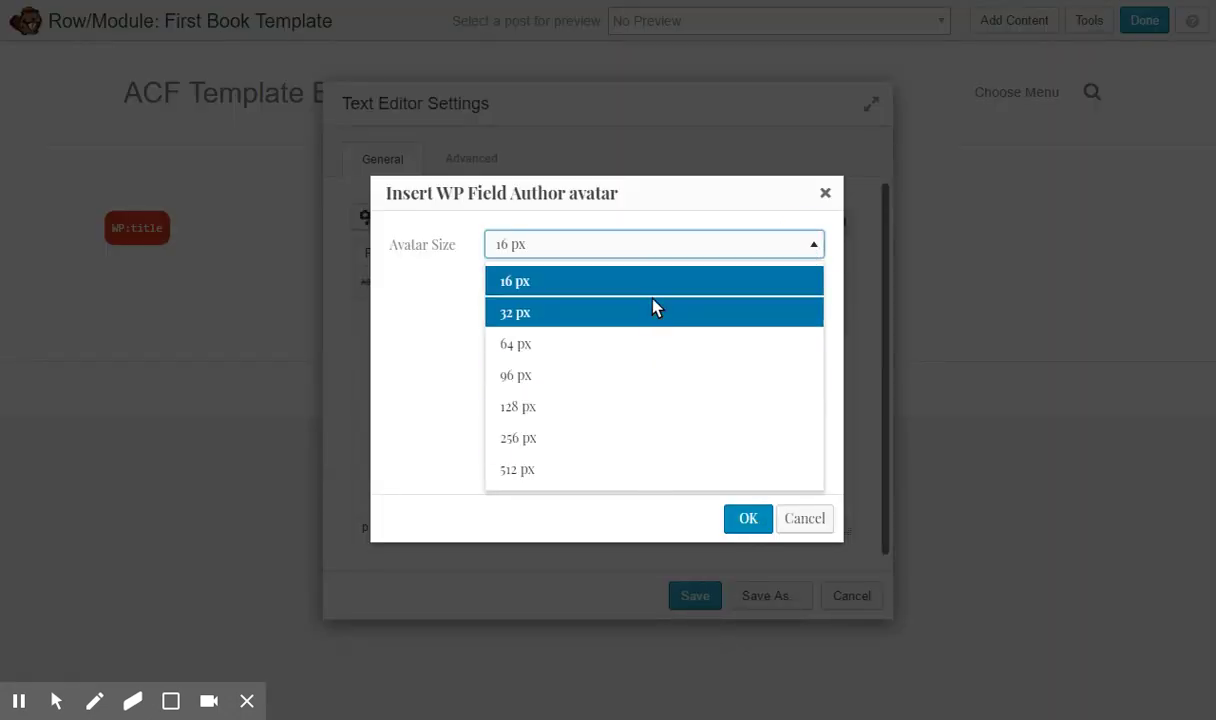
left_click(565, 285)
left_click(746, 522)
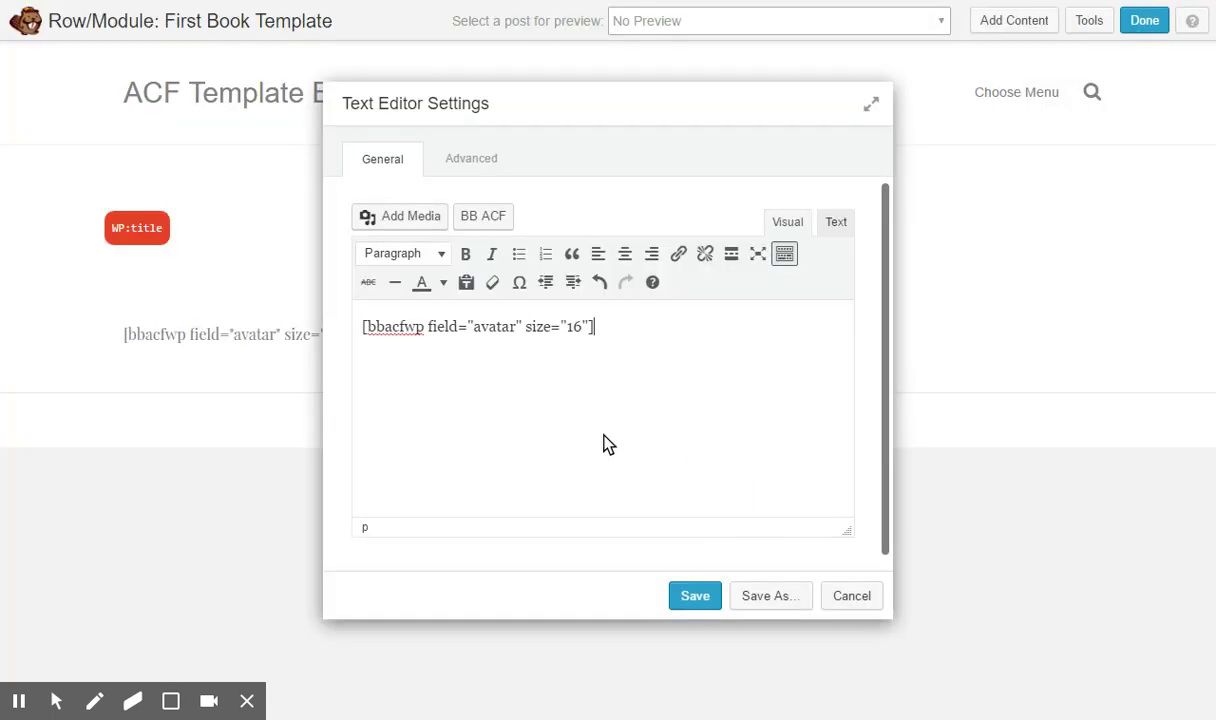
- Insert the author shortcode showing the Display Name
left_click(486, 216)
left_click(800, 262)
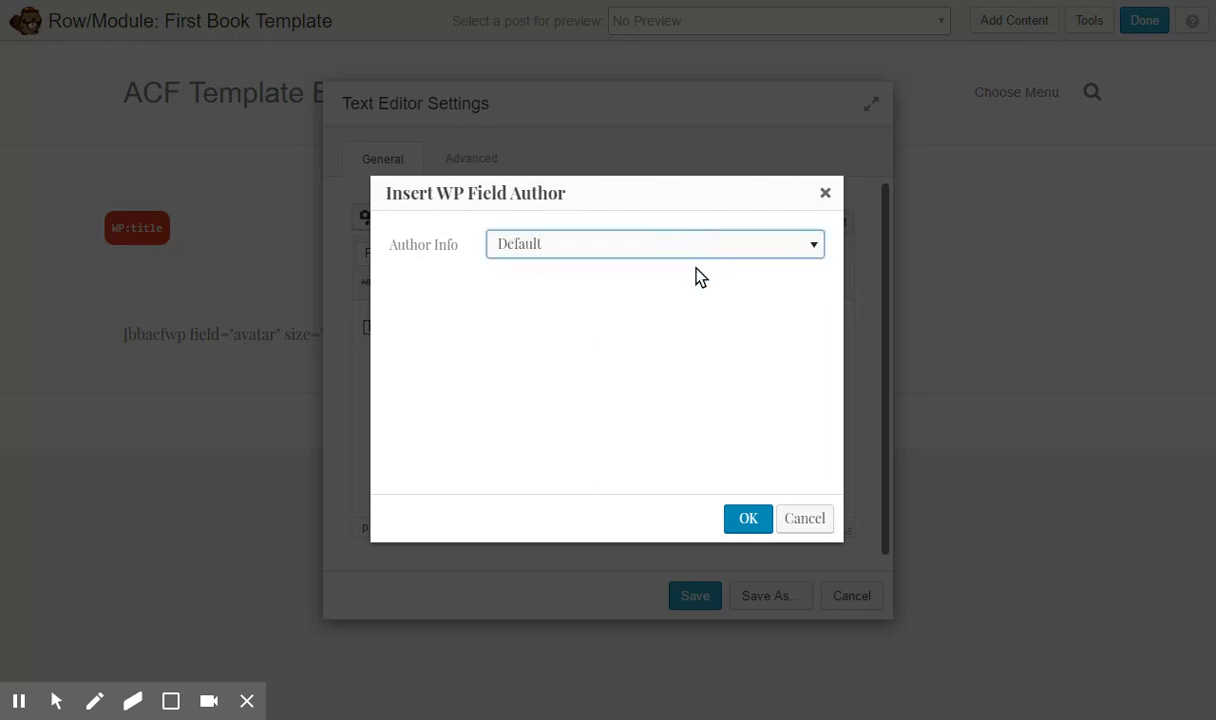
left_click(733, 237)
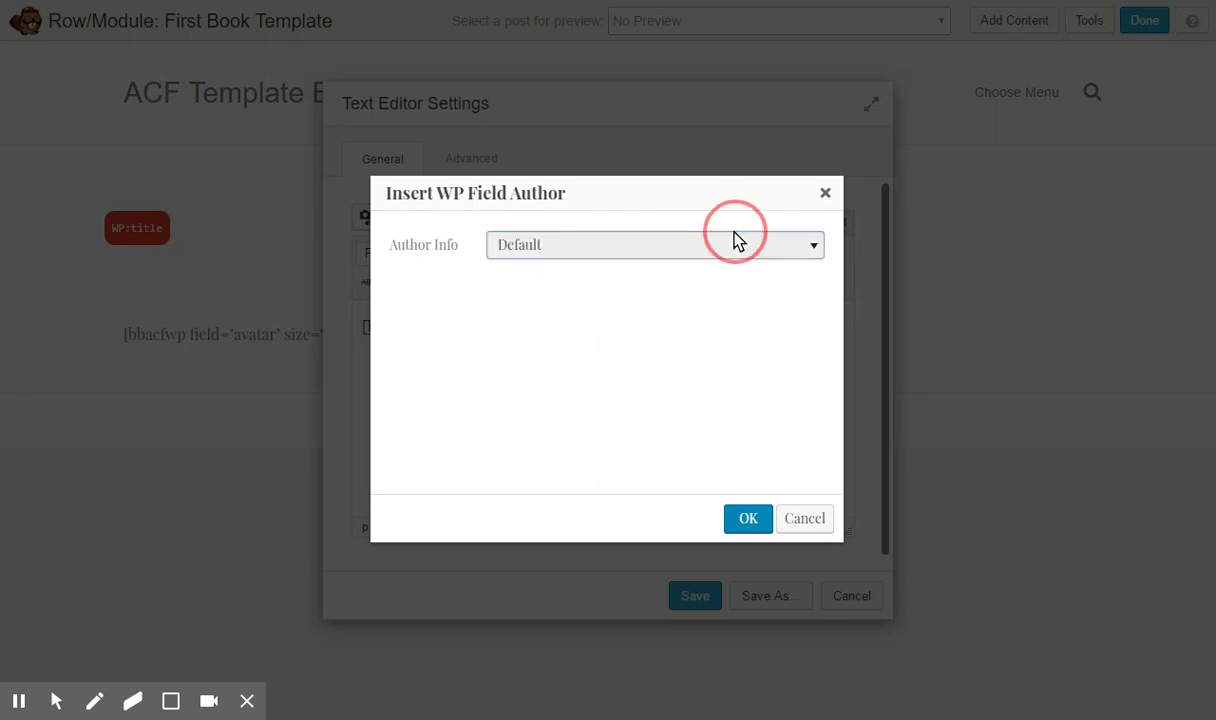
left_click(743, 257)
left_click(708, 492)
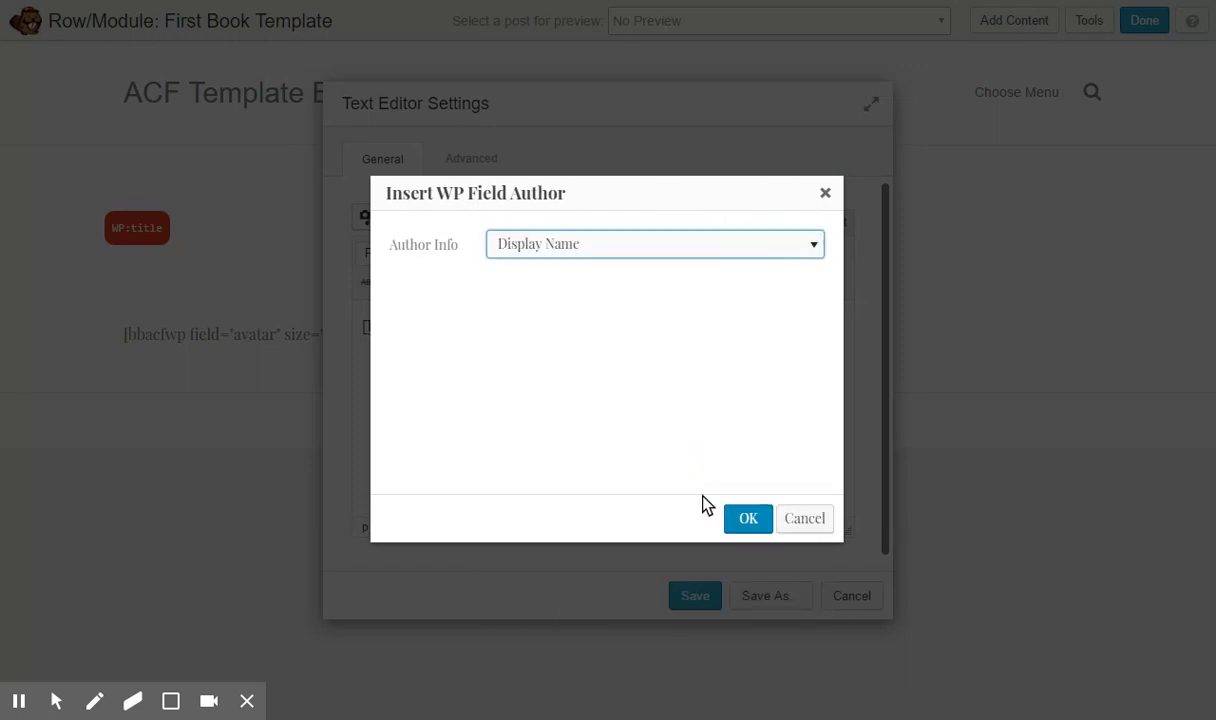
left_click(757, 530)
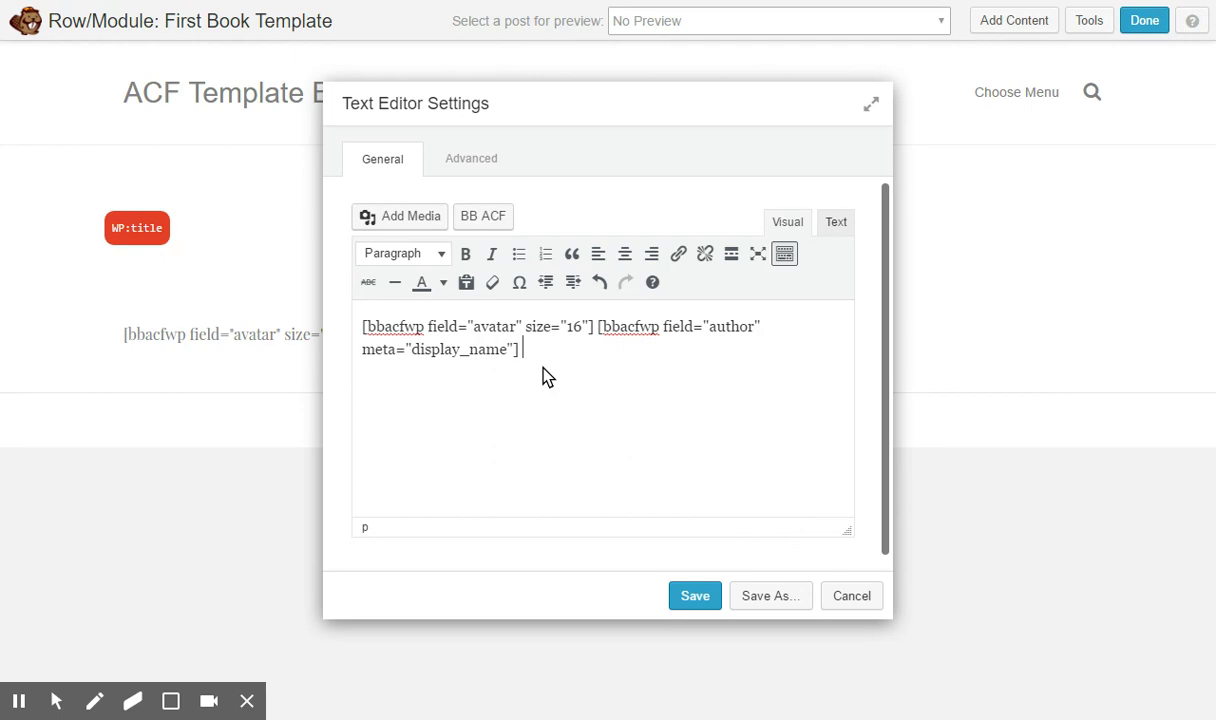
- Add the Publish Date shortcode with the global format and the No. of Comments shortcode
left_click(485, 218)
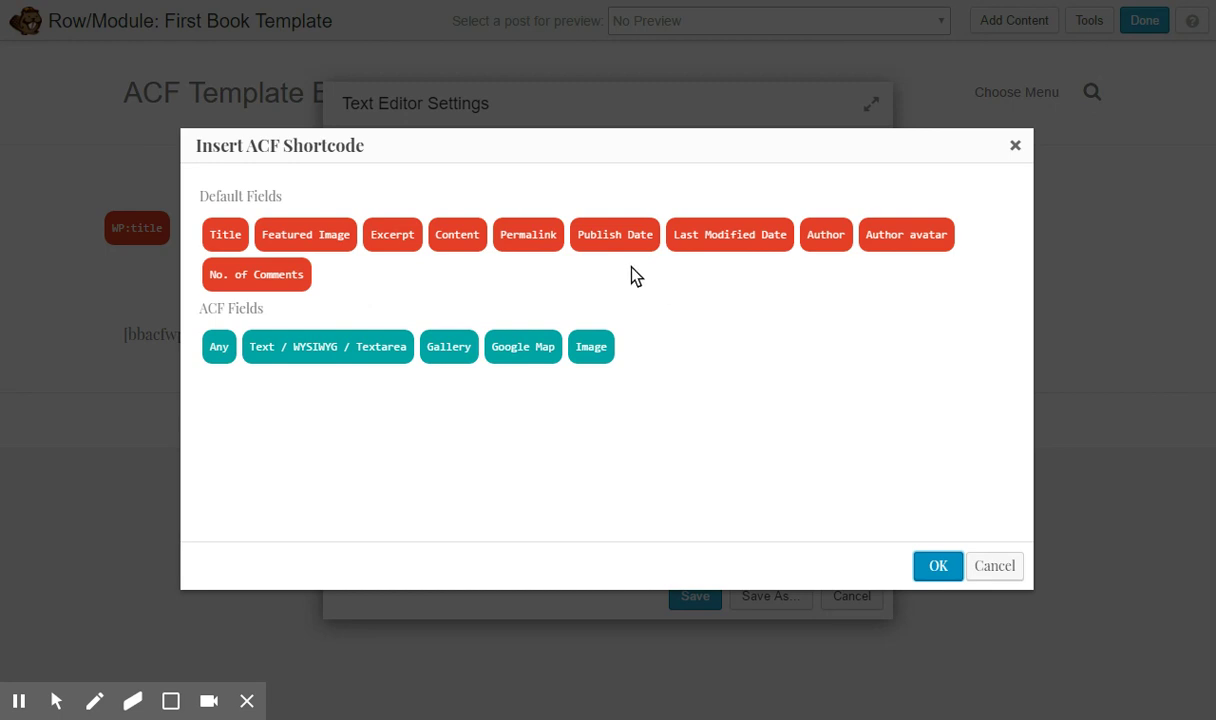
left_click(614, 236)
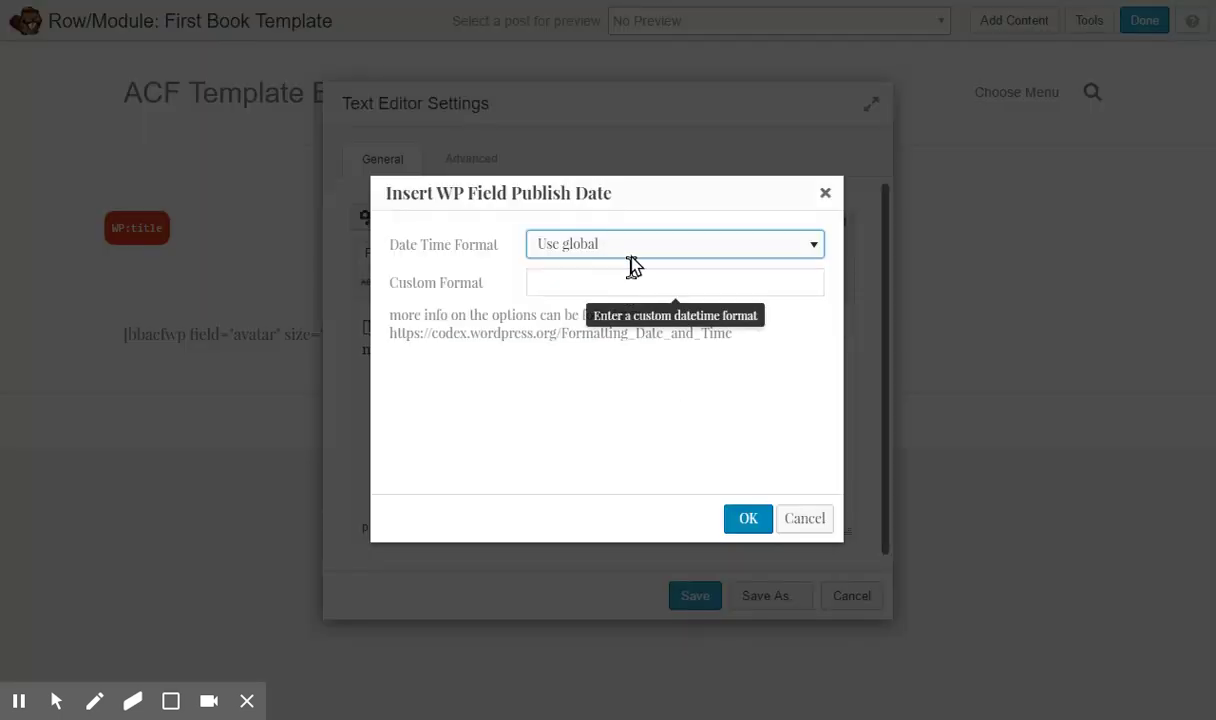
left_click(731, 251)
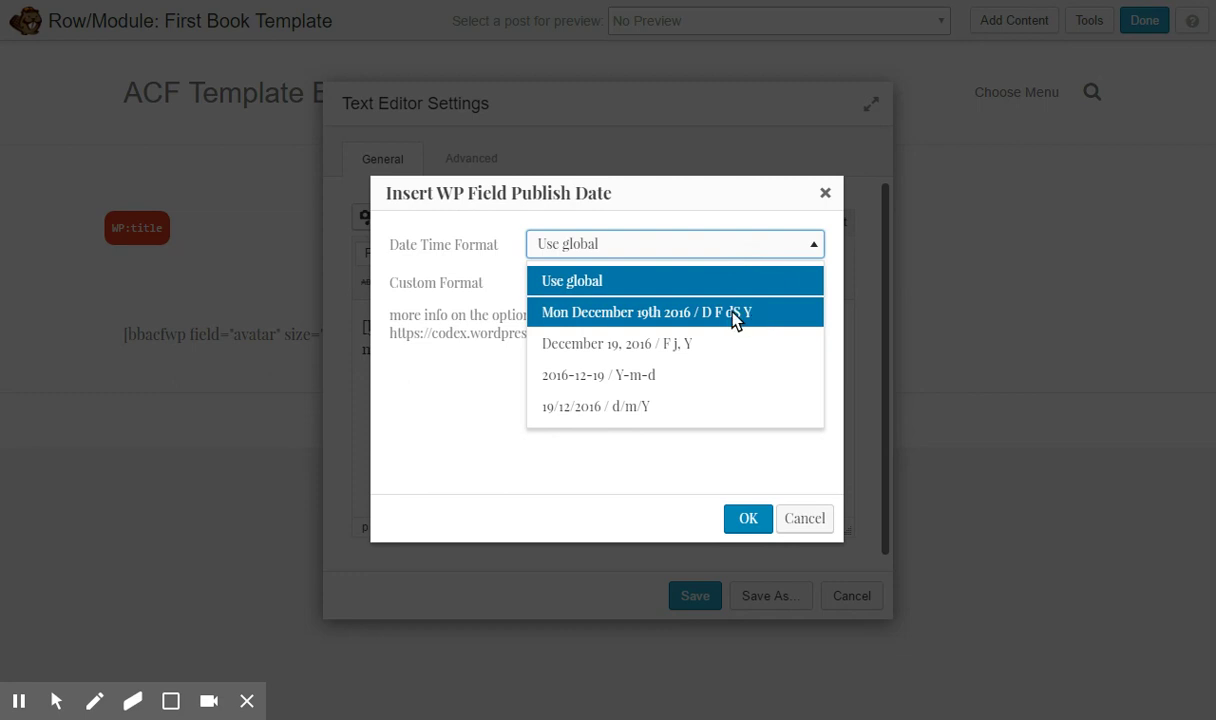
left_click(529, 402)
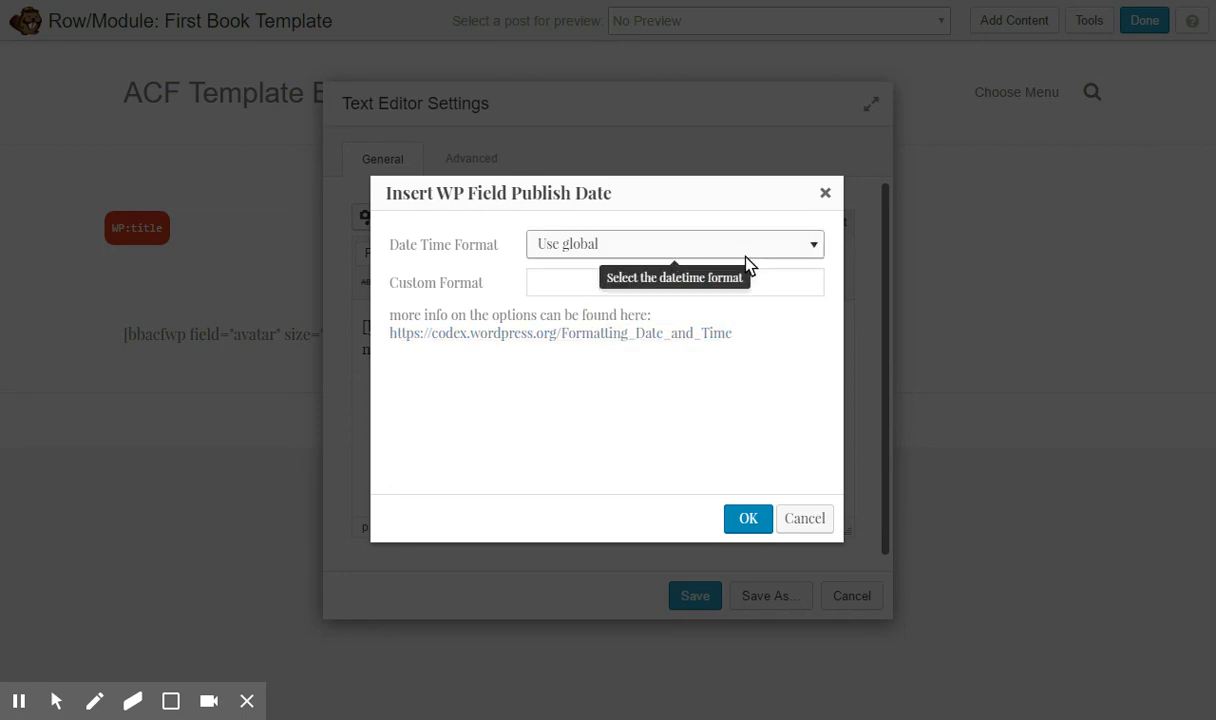
left_click(746, 520)
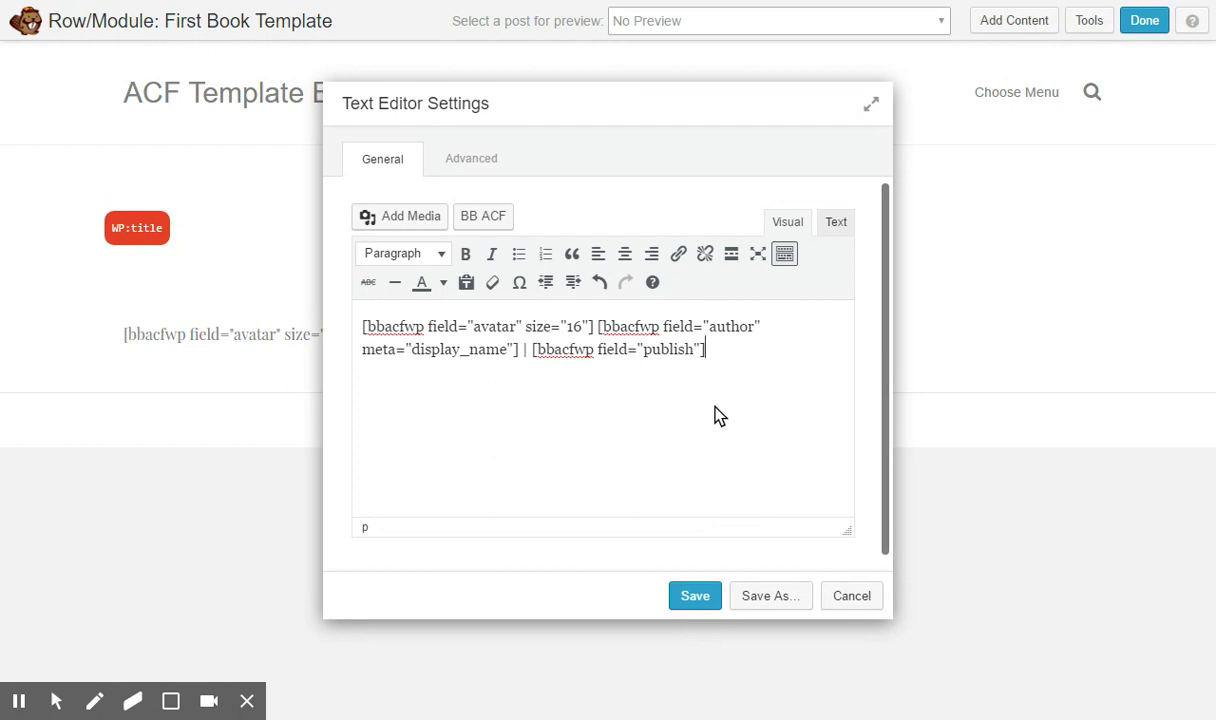
left_click(470, 220)
left_click(282, 281)
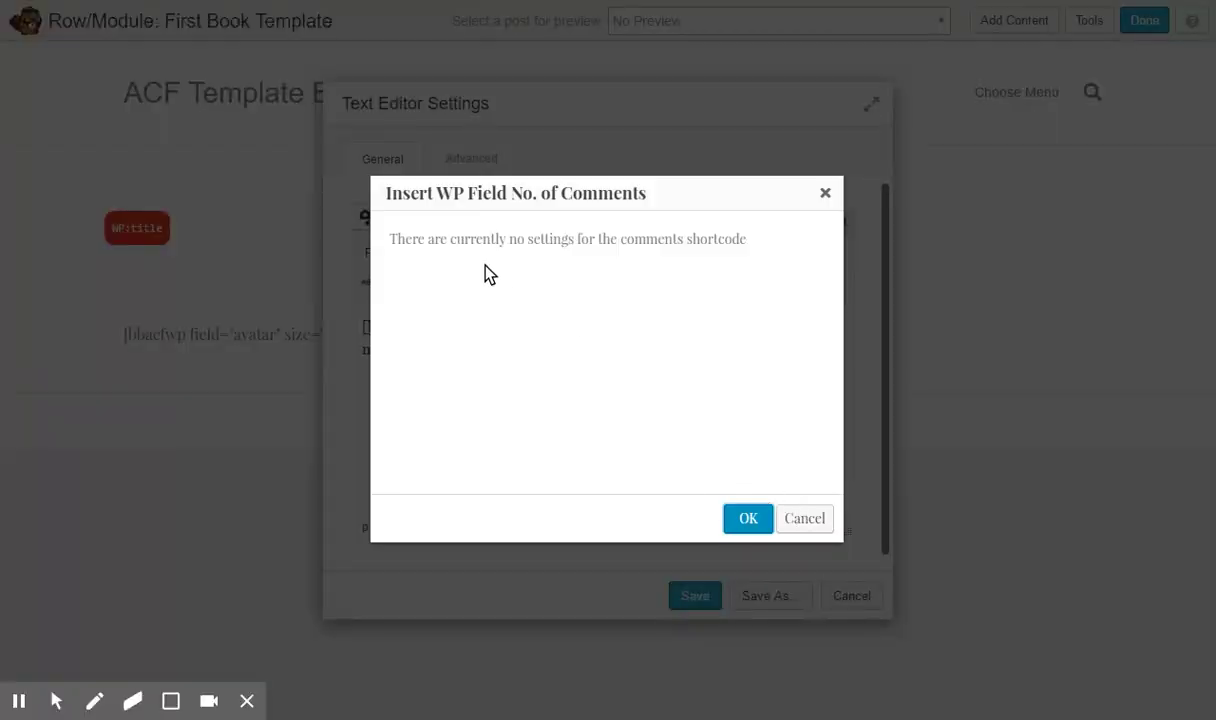
left_click(748, 519)
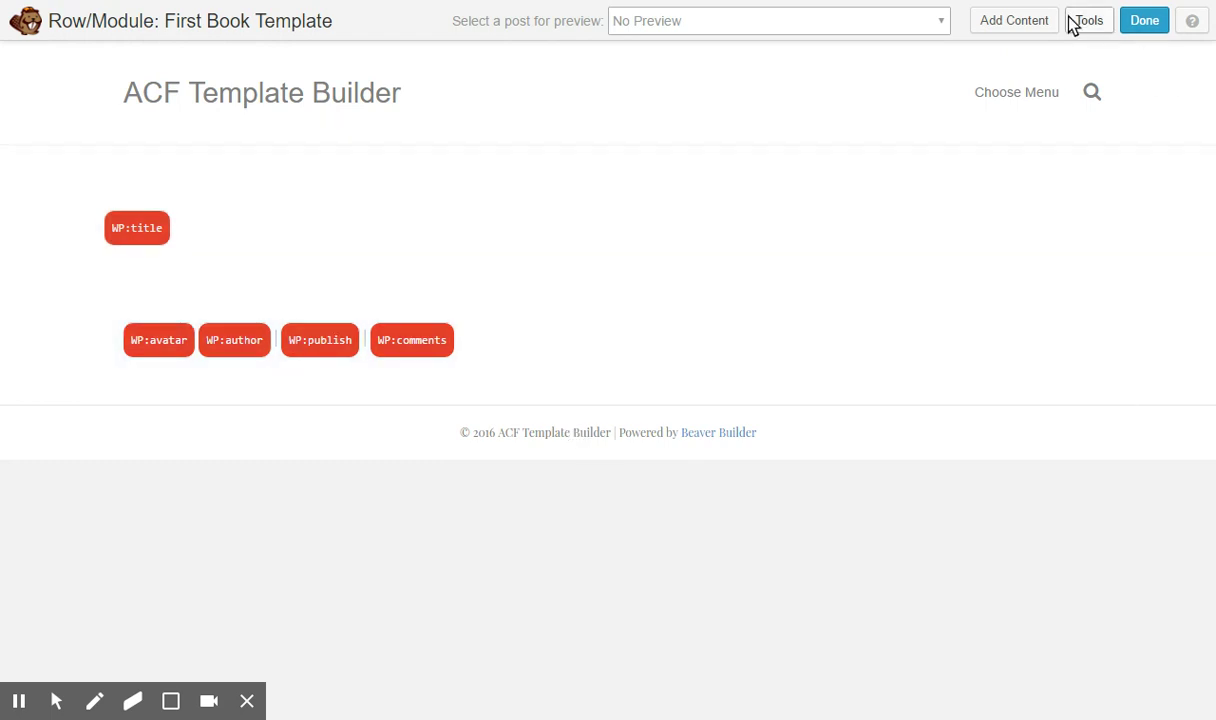
- Place a Text Editor below the meta line holding the ACF 'description' field shortcode and save it
left_click(1002, 28)
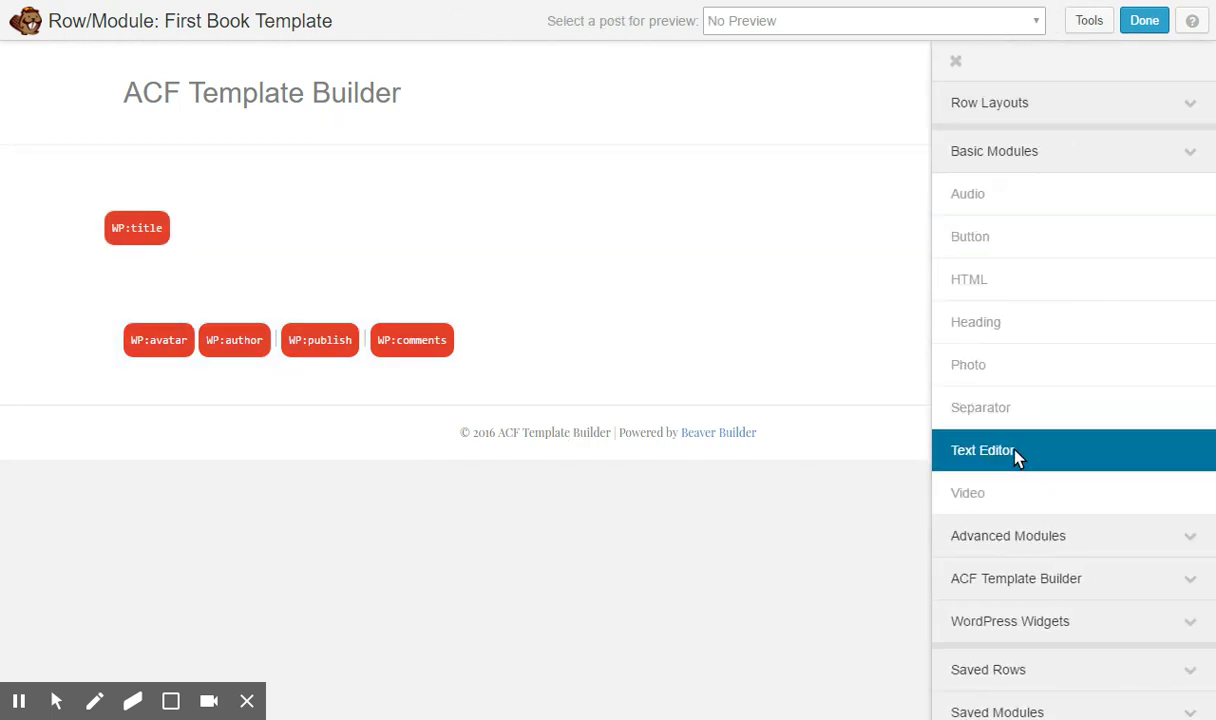
left_click_drag(1015, 457, 345, 610)
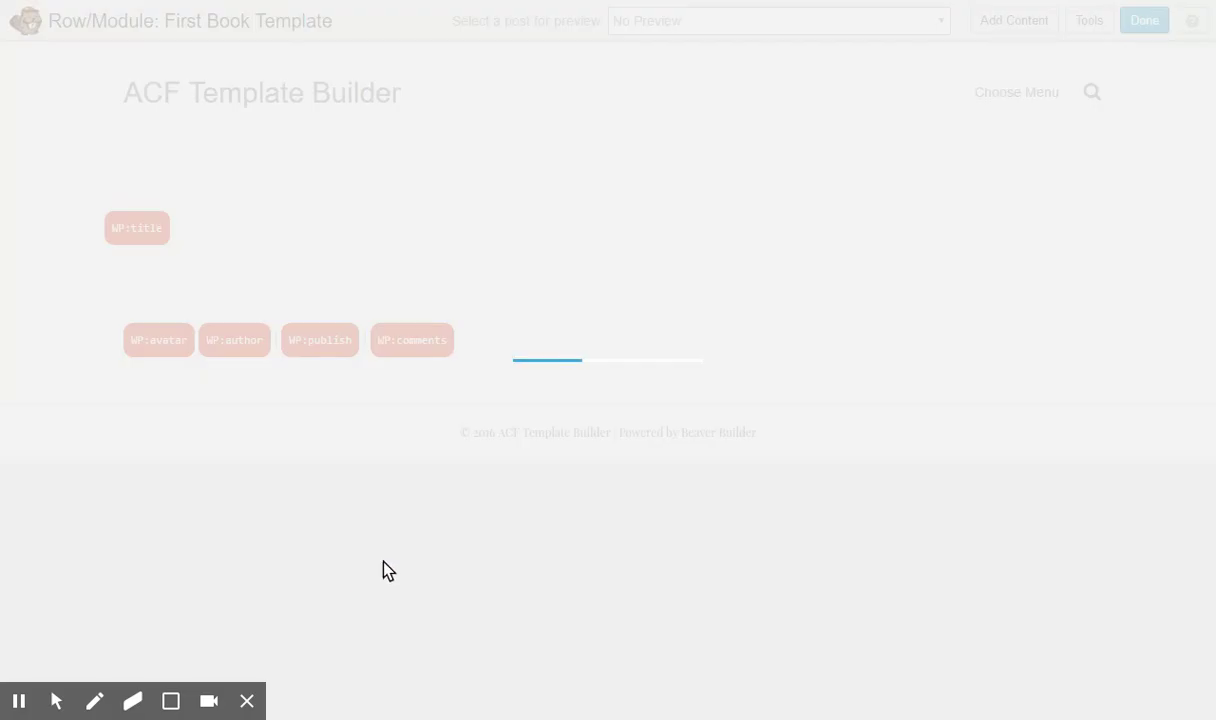
left_click(426, 353)
left_click(480, 230)
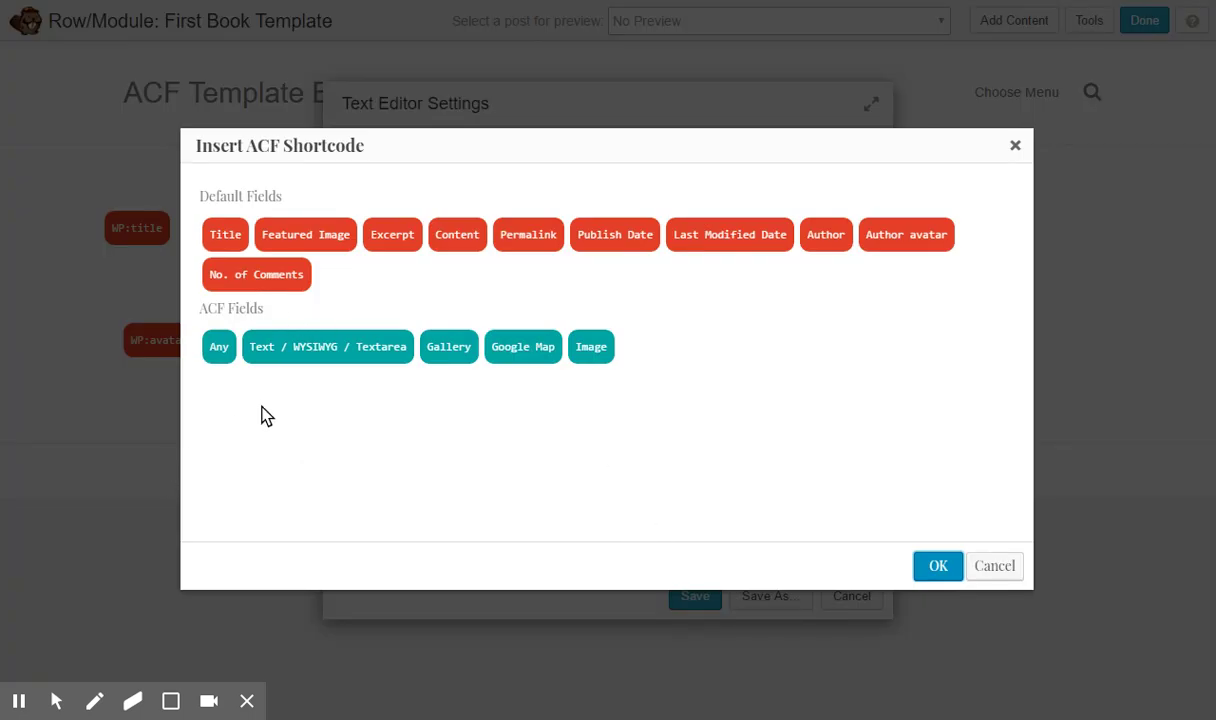
left_click(326, 352)
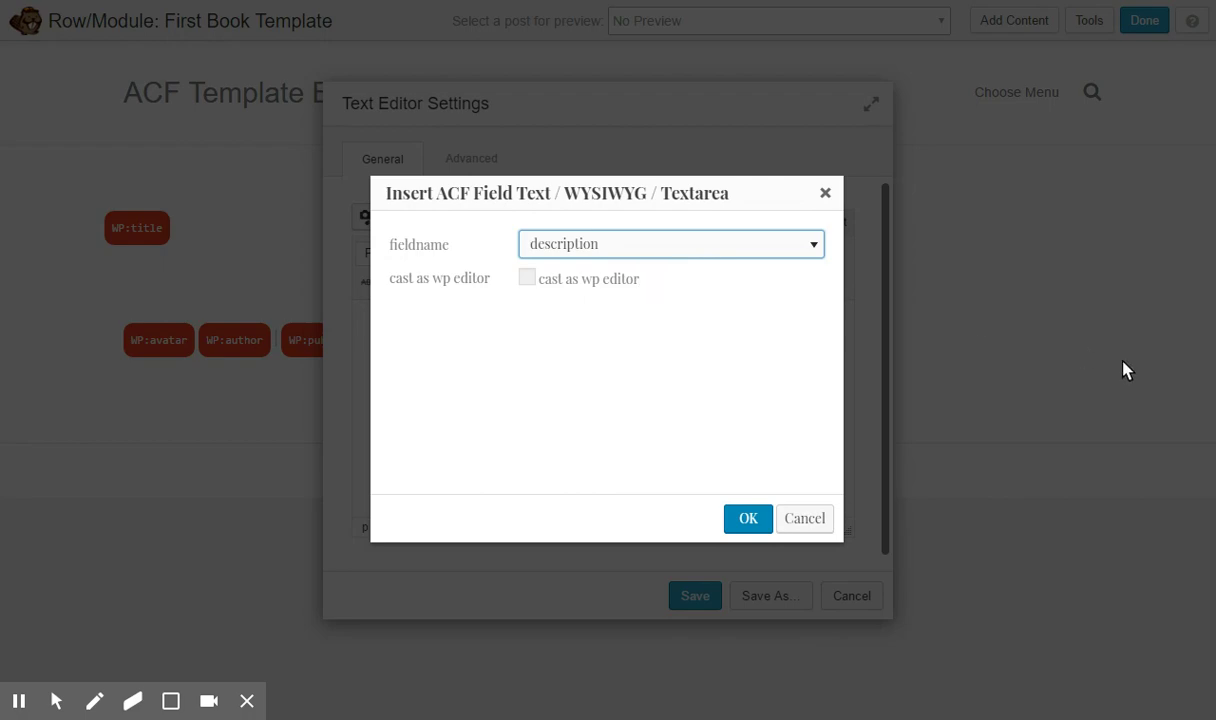
left_click(746, 520)
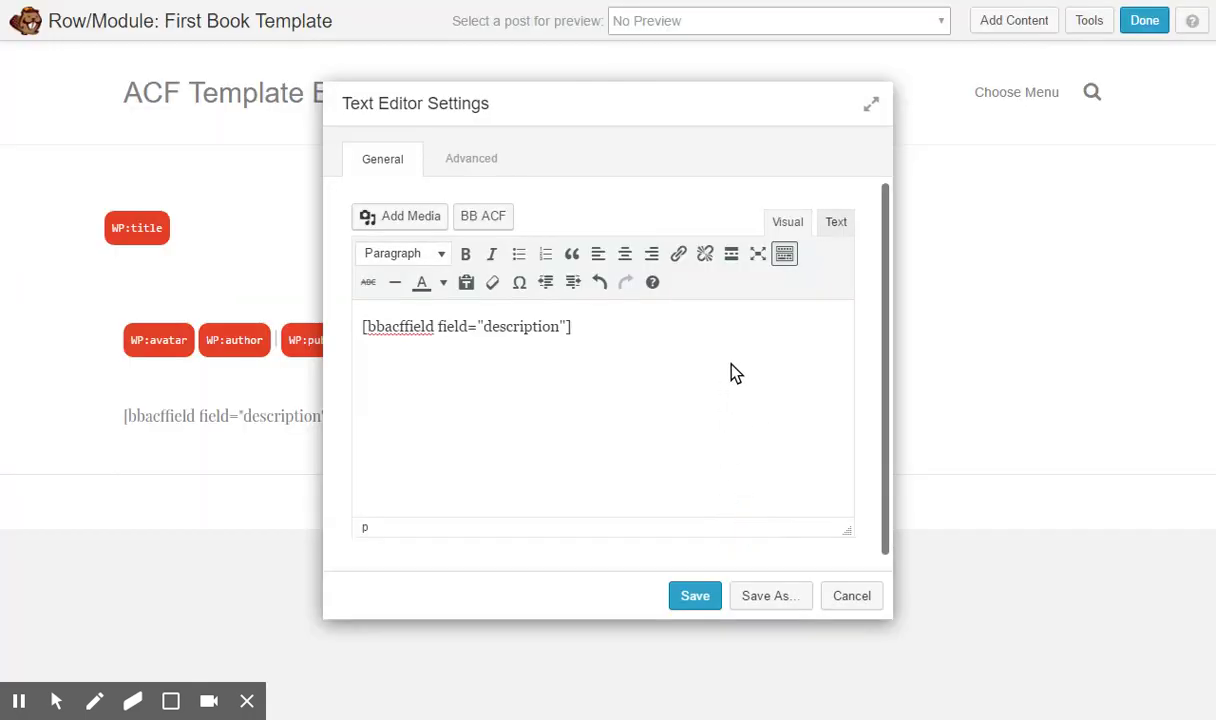
left_click(695, 600)
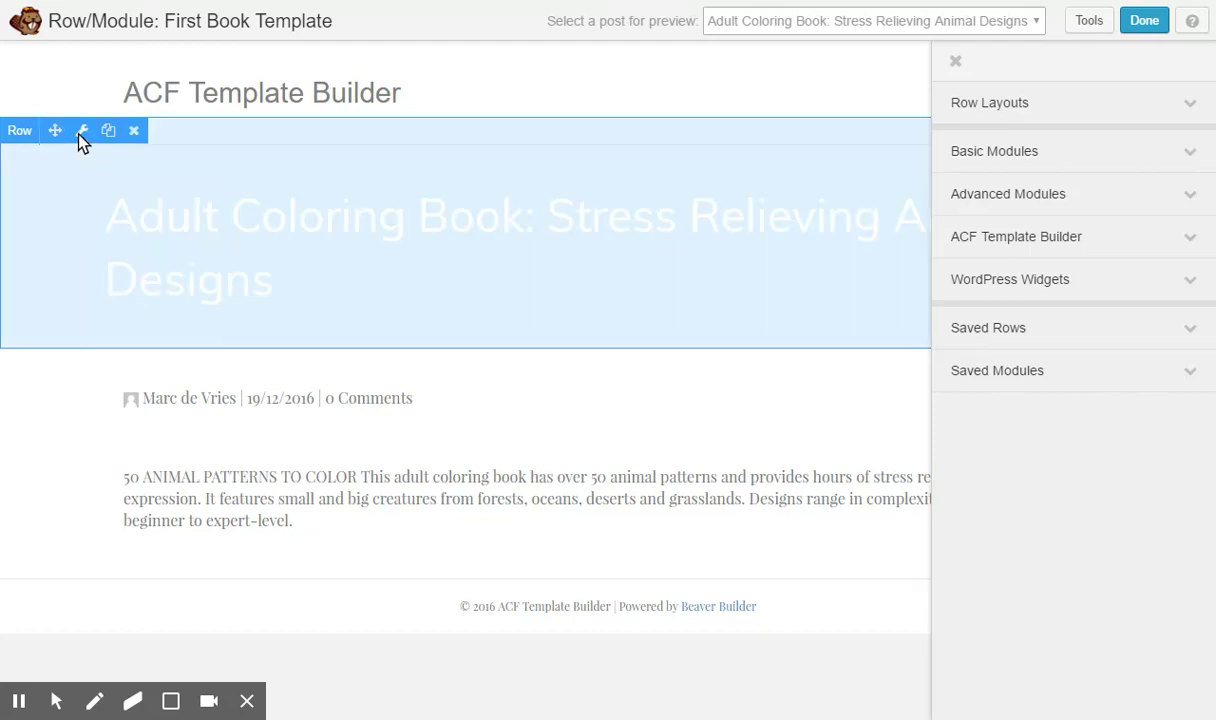
- Set the title row's background to Advanced Custom Field using the Cover image at large size, and save
left_click(82, 132)
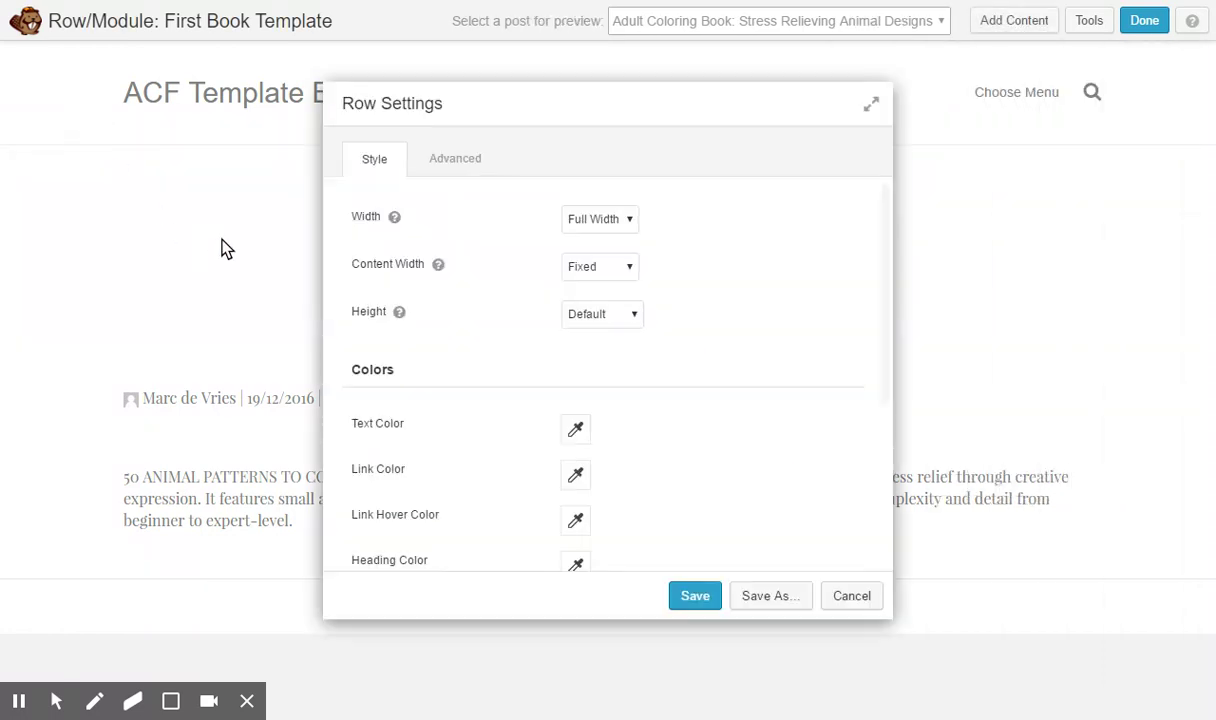
scroll(811, 275, "down", 3)
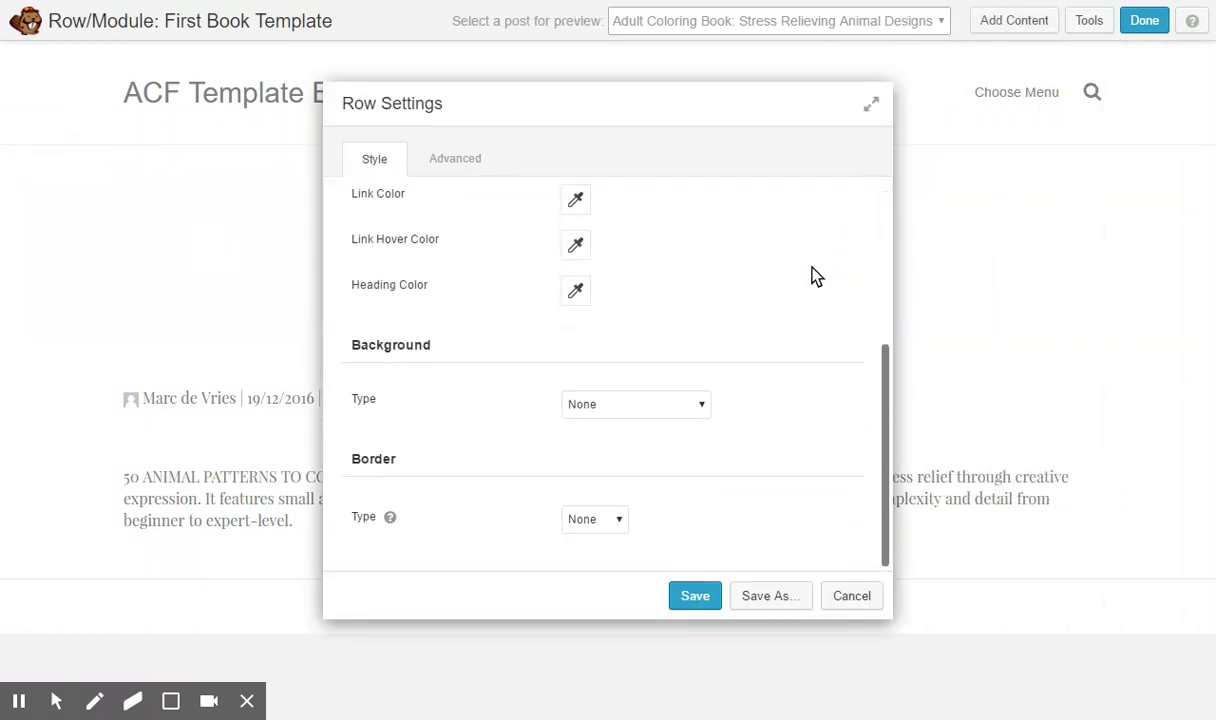
left_click(675, 418)
left_click(684, 518)
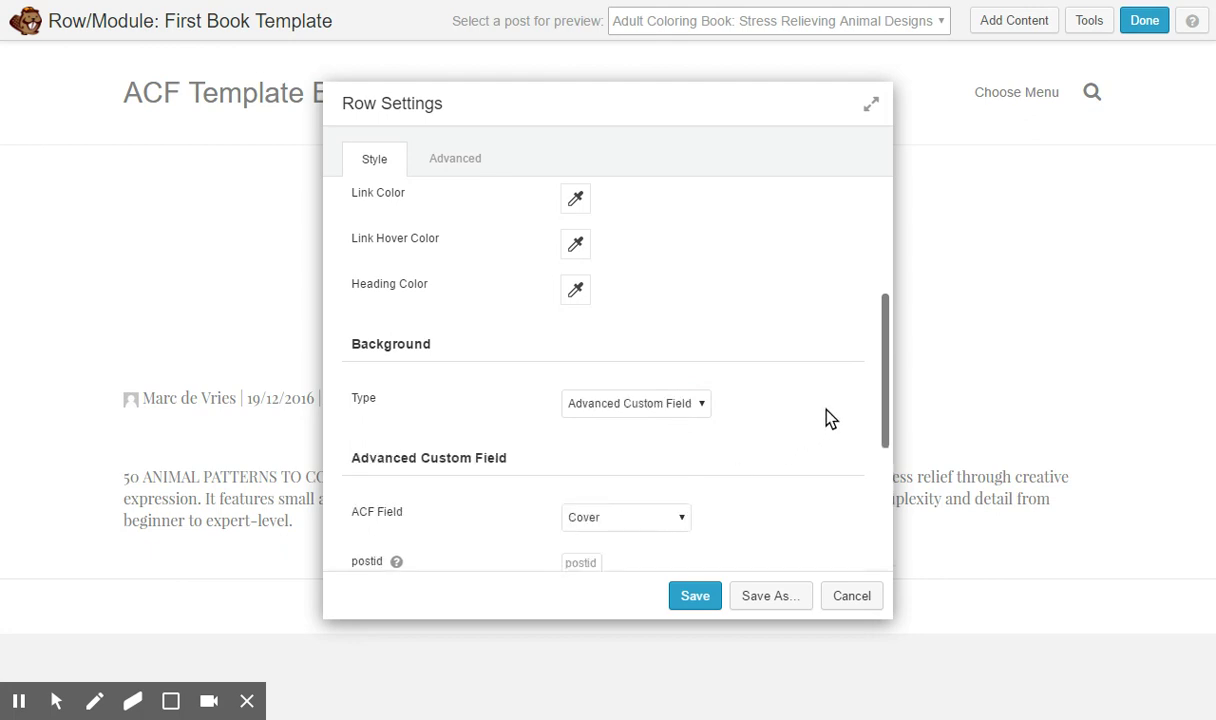
scroll(826, 417, "down", 3)
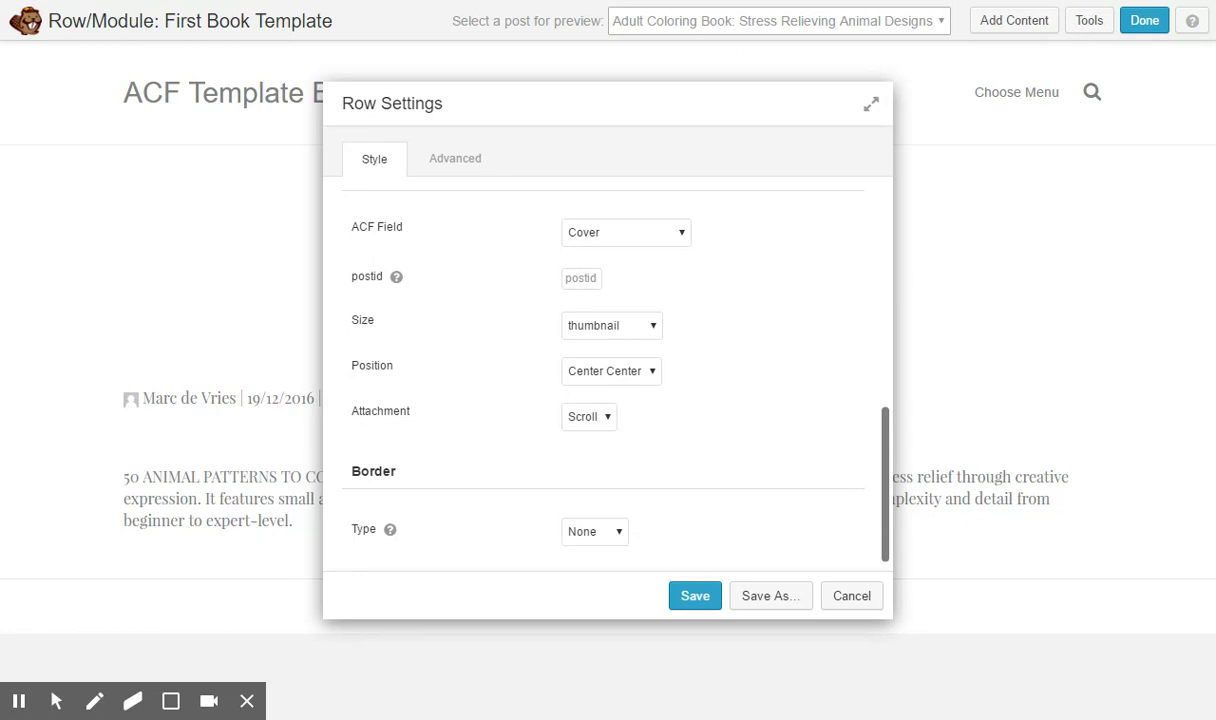
left_click(636, 397)
left_click(695, 598)
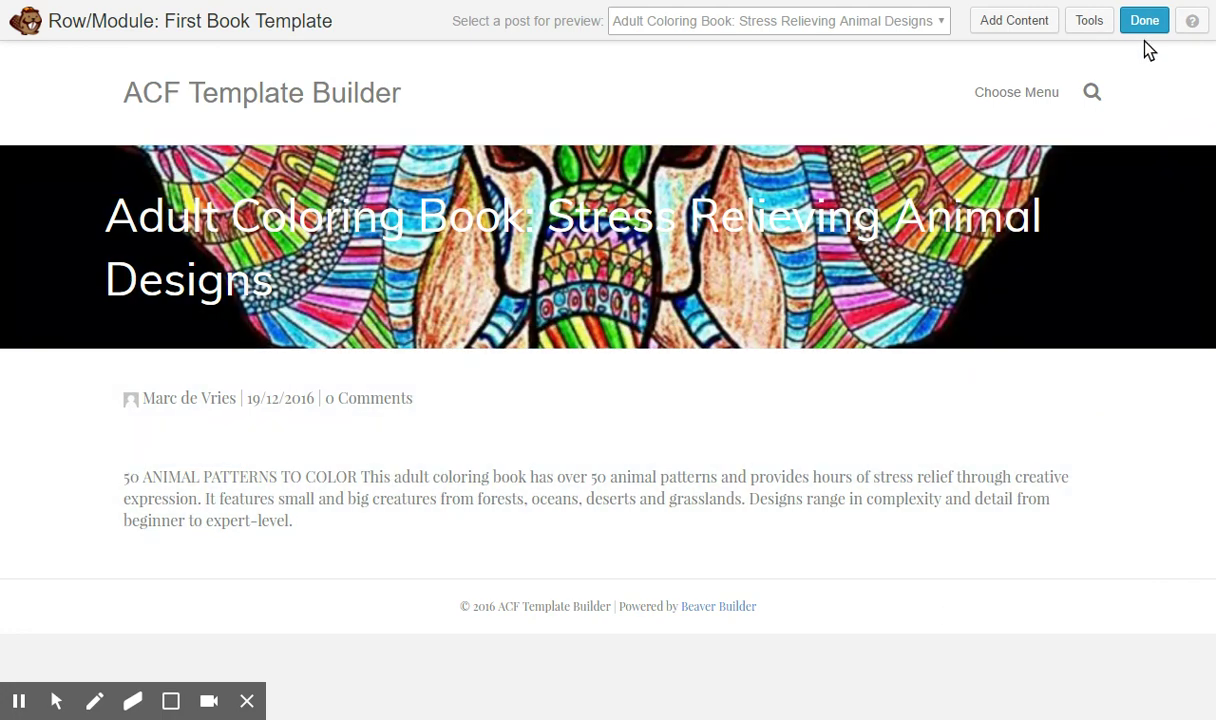
left_click(1144, 20)
- Publish the template changes, then view The Bob's Burgers Burger Book from the All Books list
left_click(640, 314)
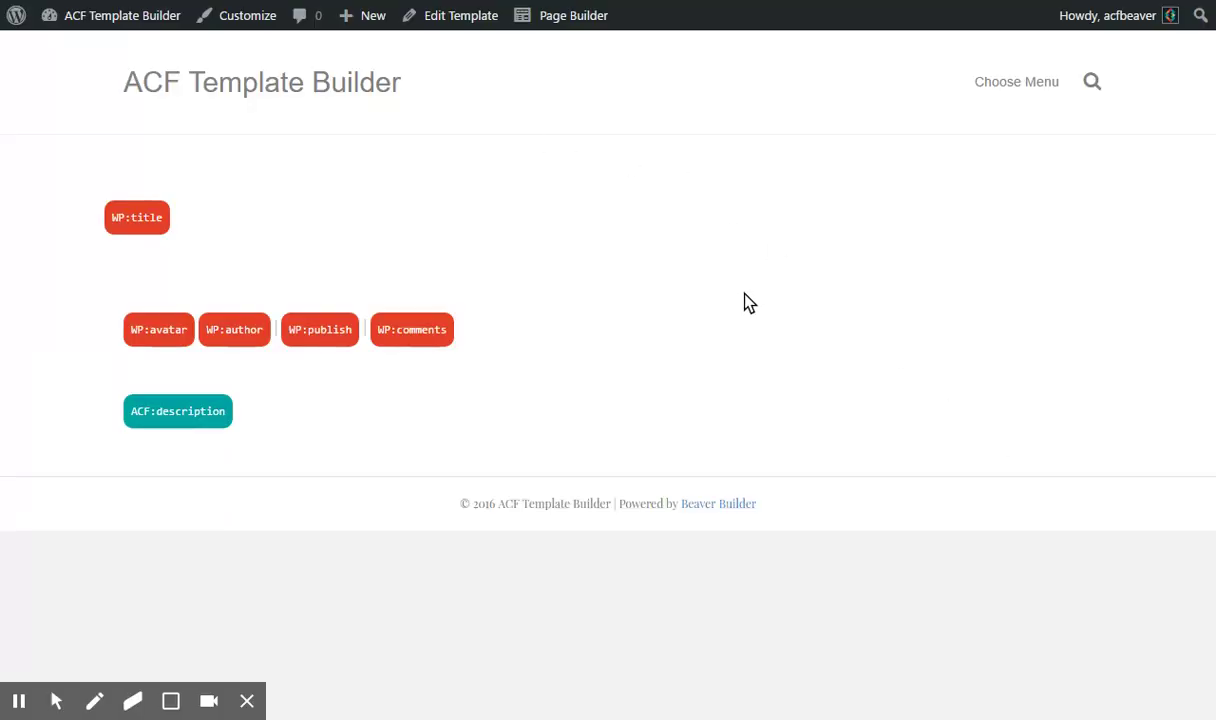
mouse_move(103, 22)
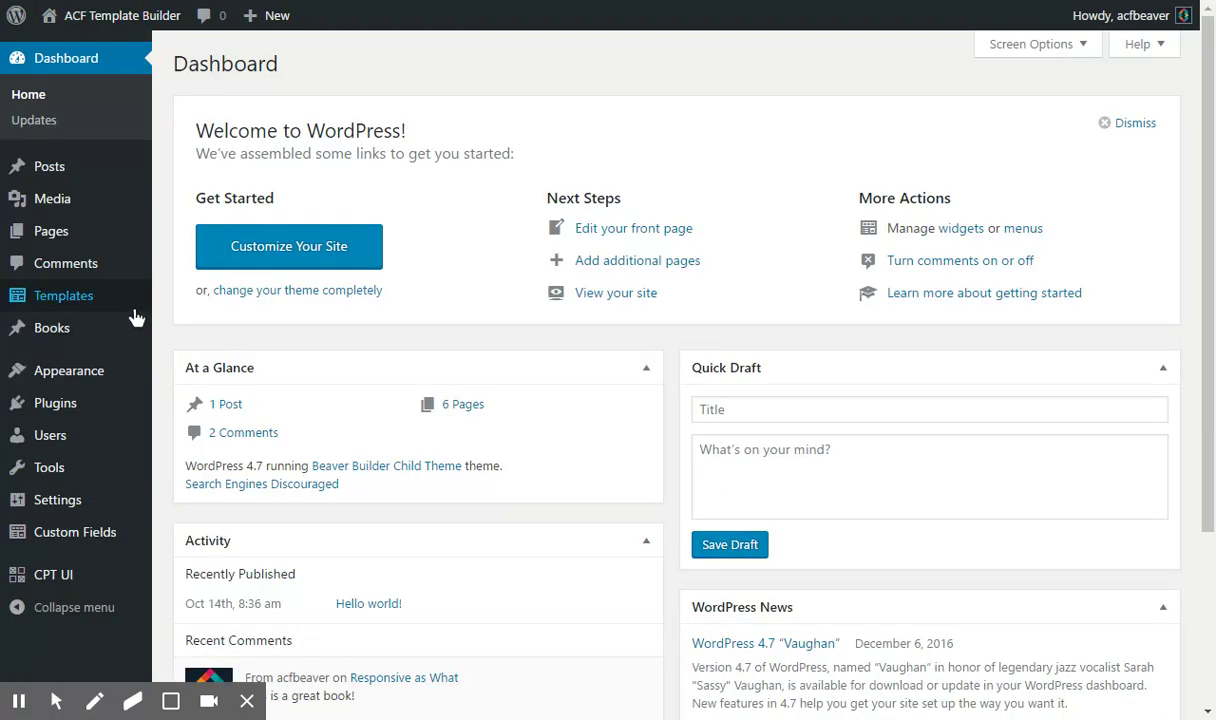
mouse_move(22, 337)
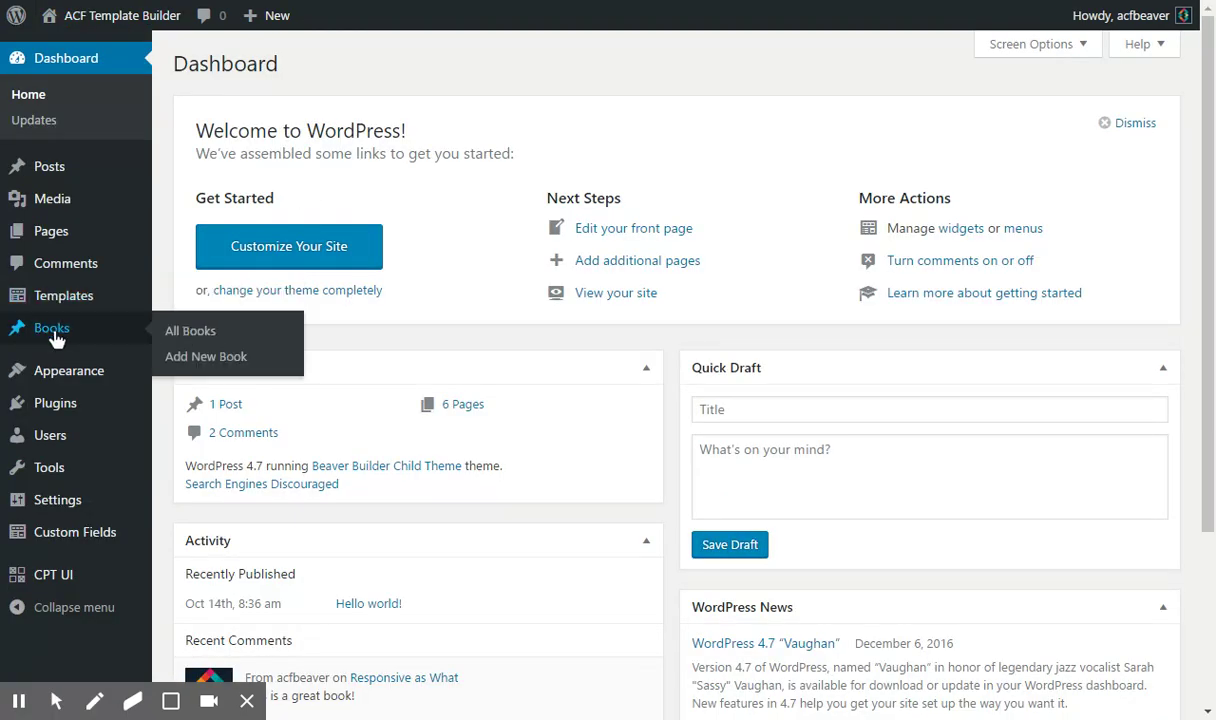
left_click(228, 342)
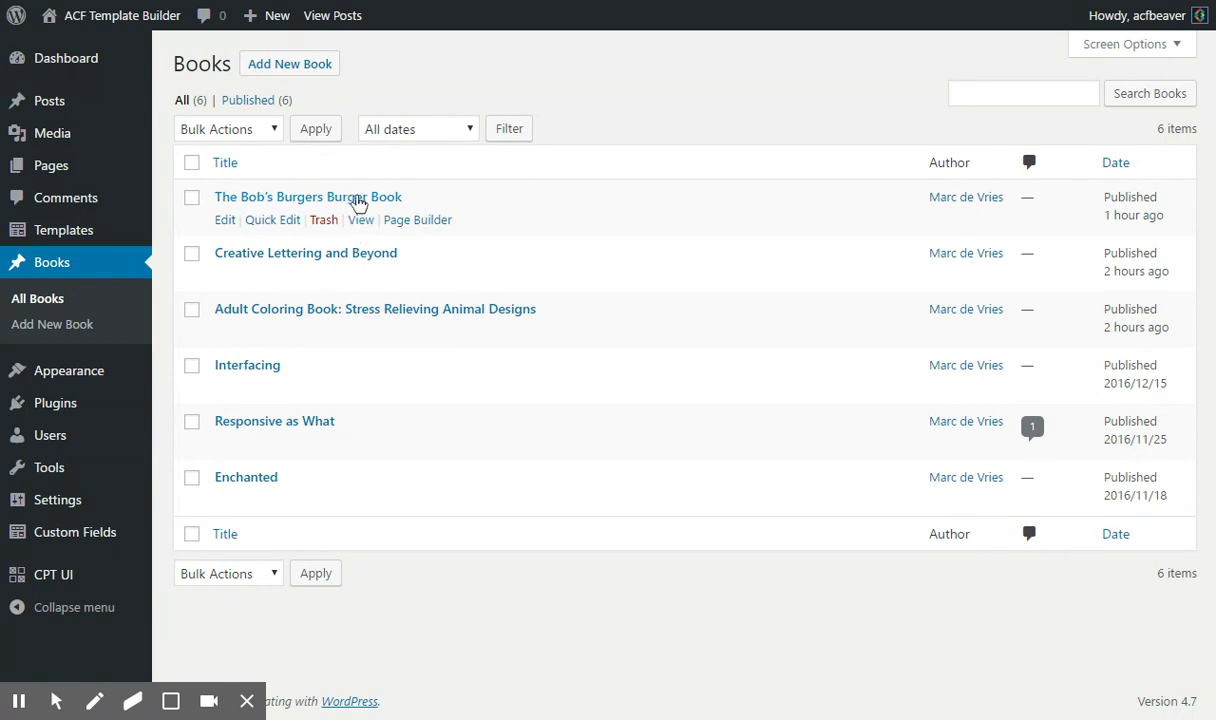
left_click(361, 222)
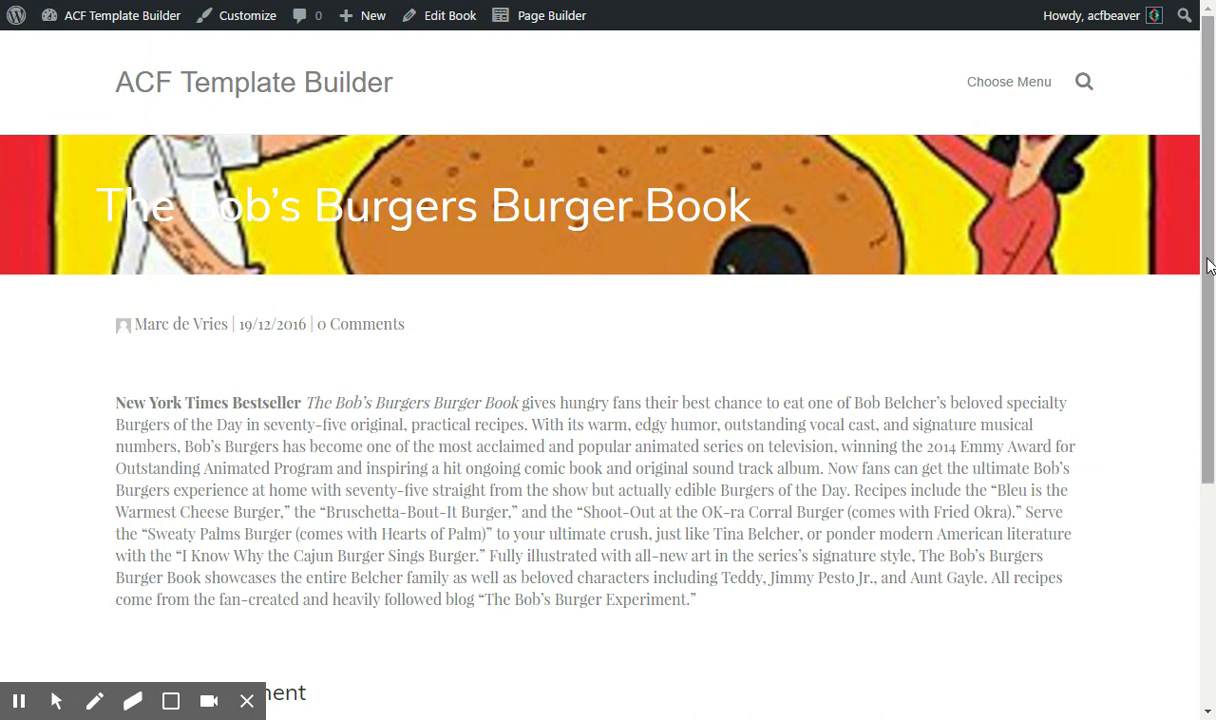
left_click_drag(1208, 265, 1208, 318)
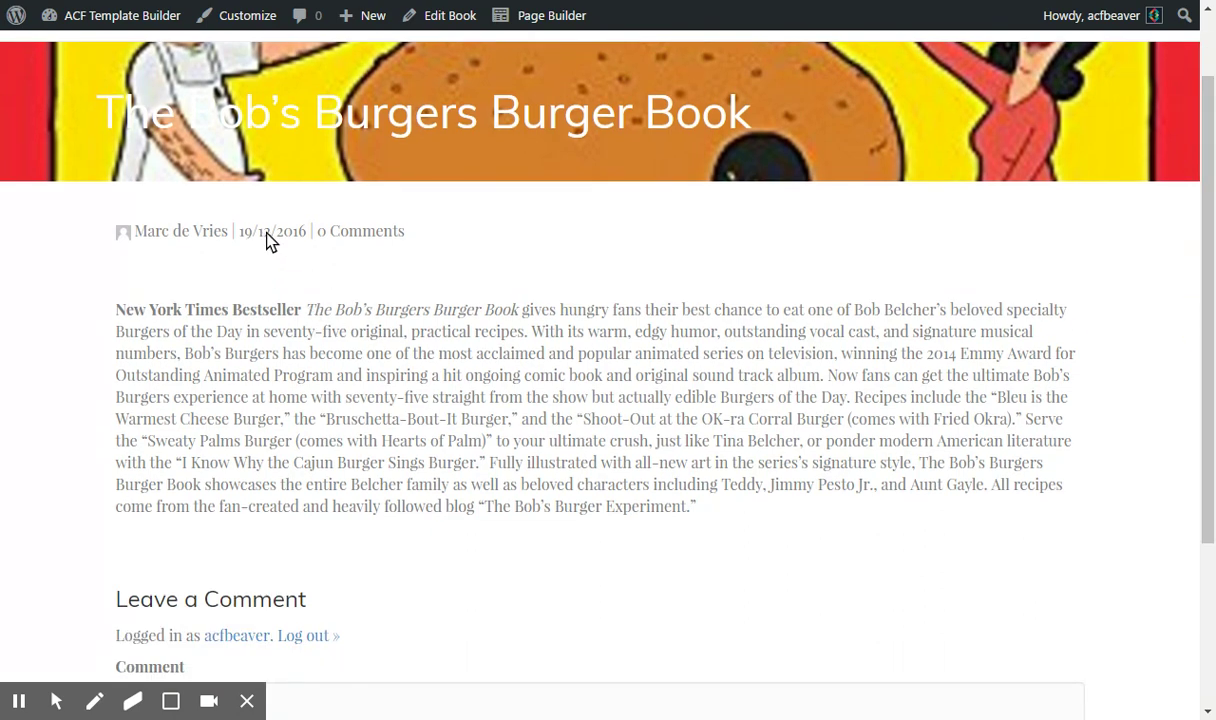
scroll(940, 343, "up", 1)
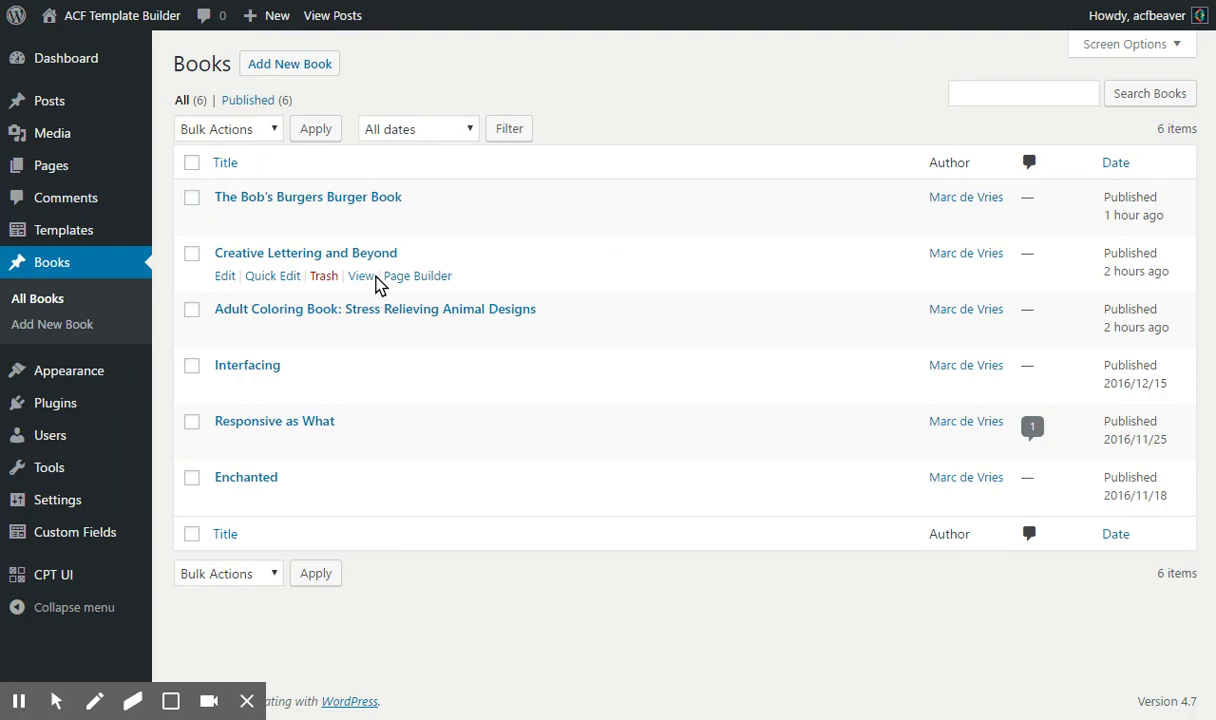
left_click(361, 276)
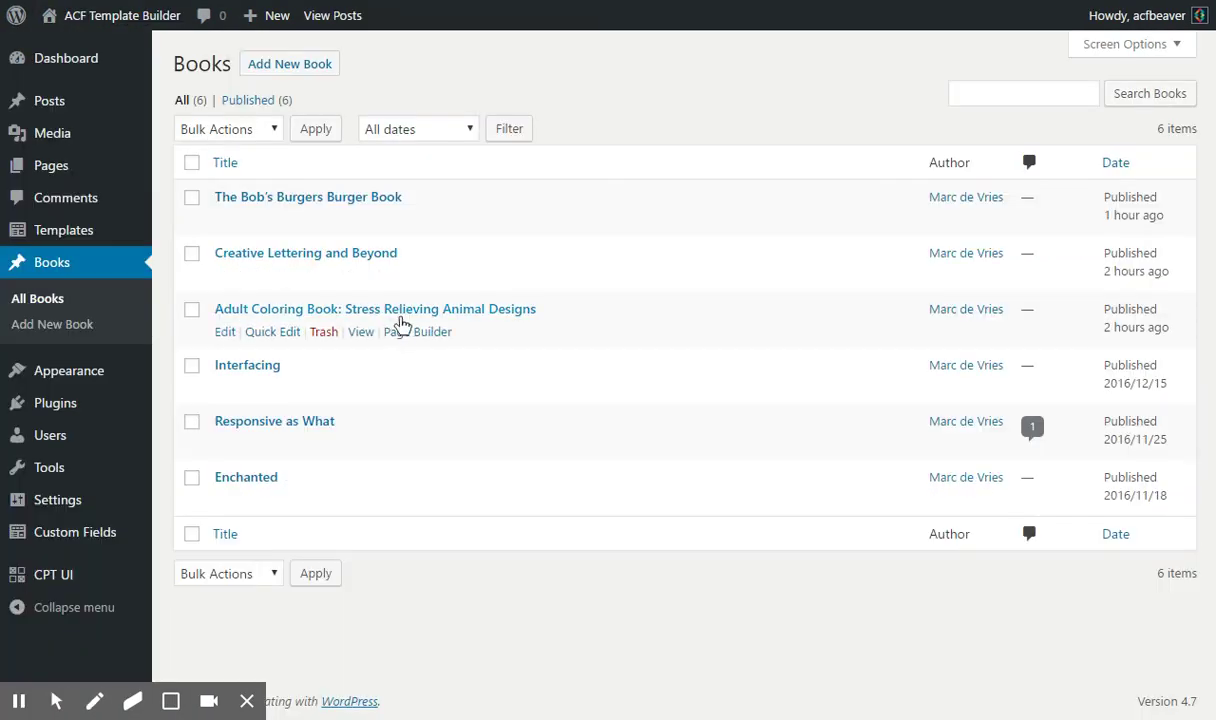
- View the Adult Coloring Book: Stress Relieving Animal Designs page from All Books
left_click(363, 332)
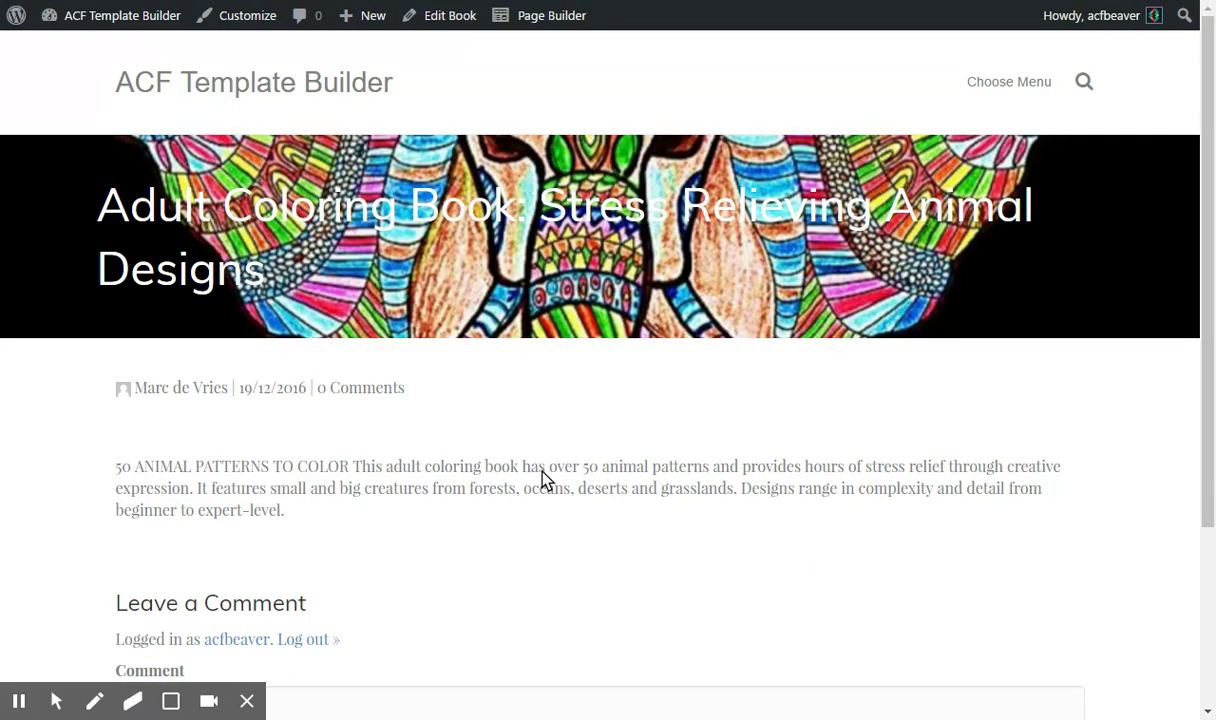